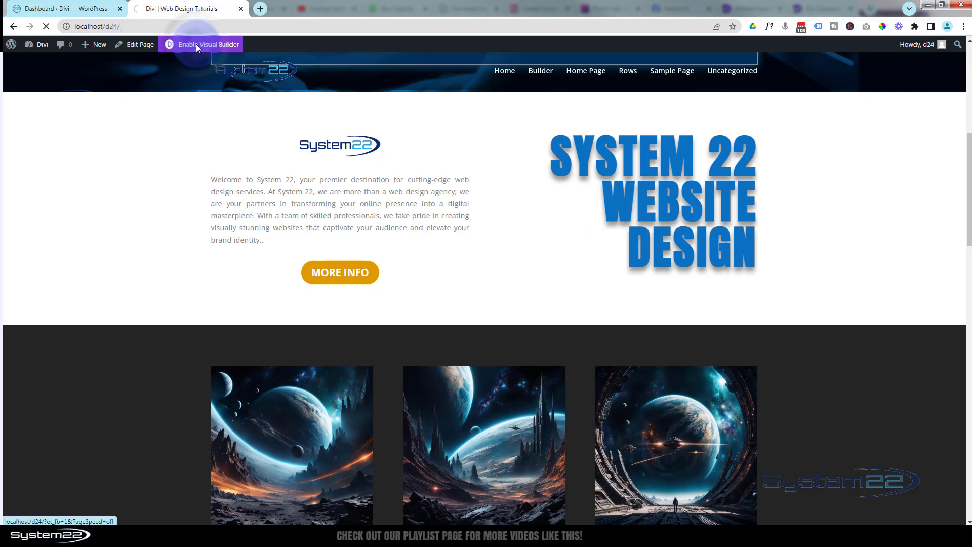
# Step: Save the white section with the welcome text and the System 22 Website Design heading to the Divi Library as "Title section"
pyautogui.scroll(-6, 183, 183)
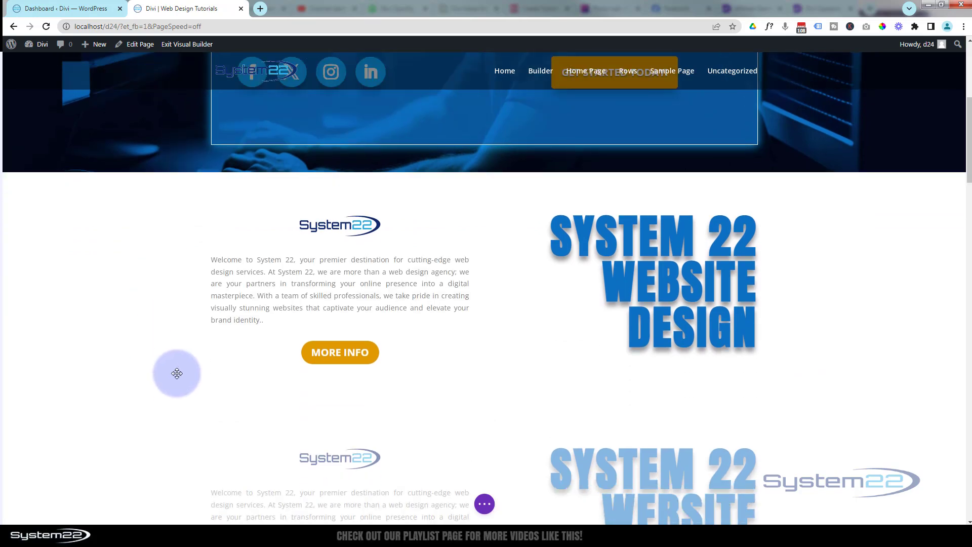
pyautogui.moveTo(27, 217)
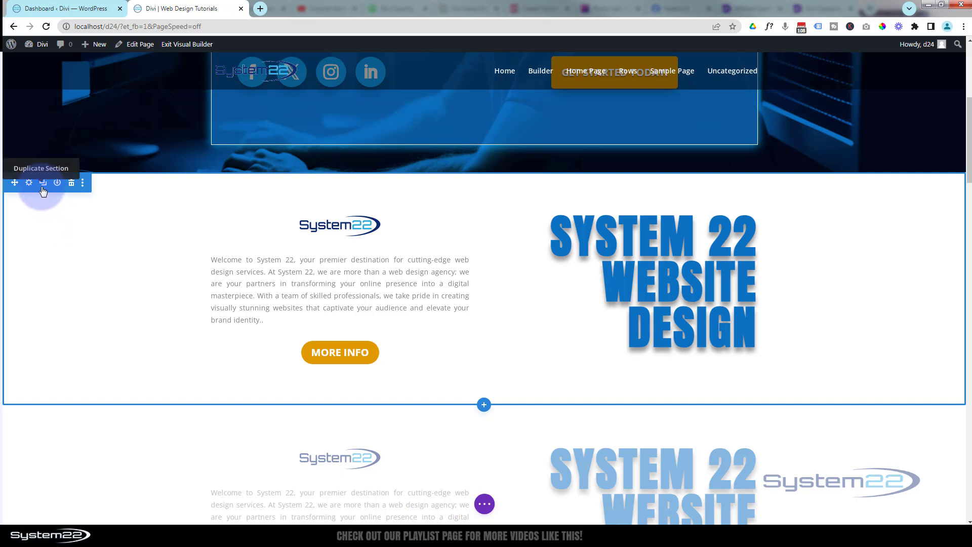
pyautogui.moveTo(219, 208)
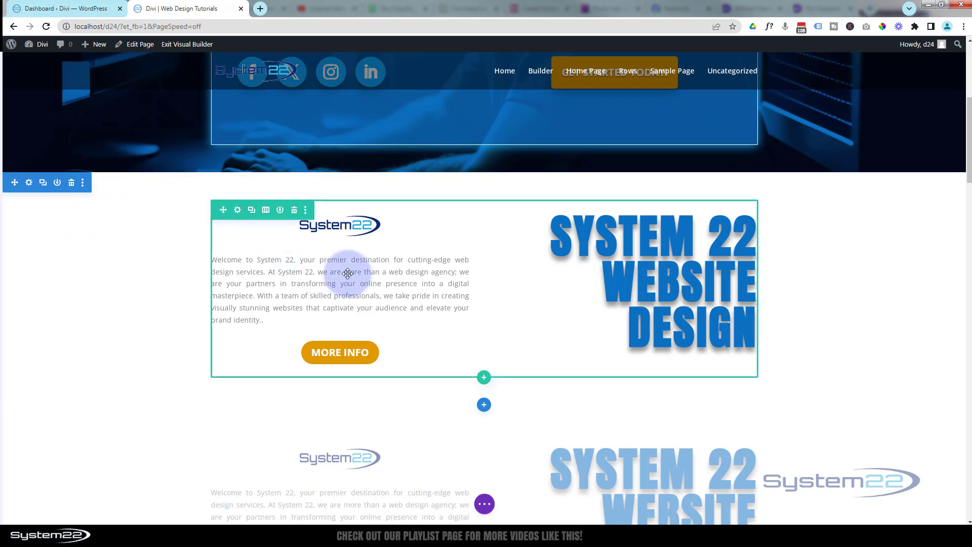
pyautogui.moveTo(342, 366)
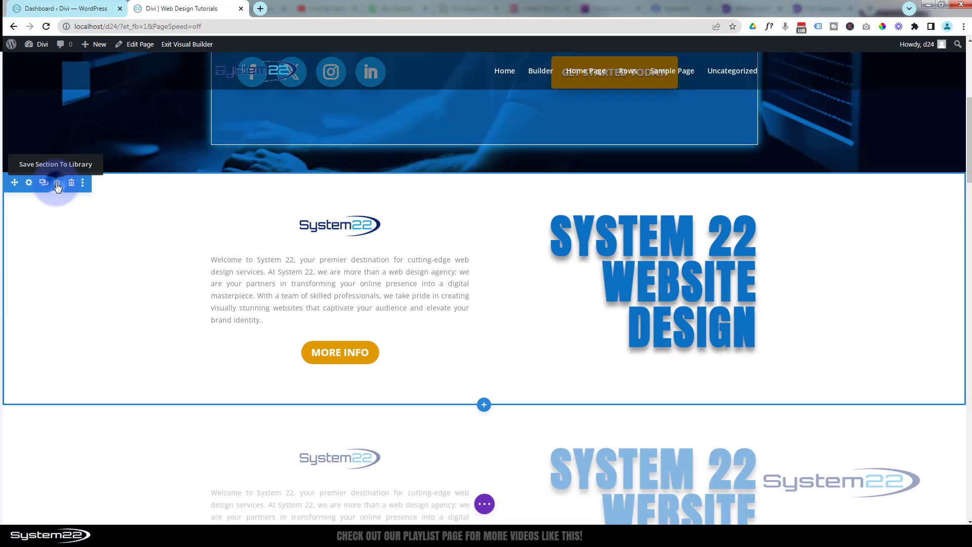
pyautogui.click(271, 117)
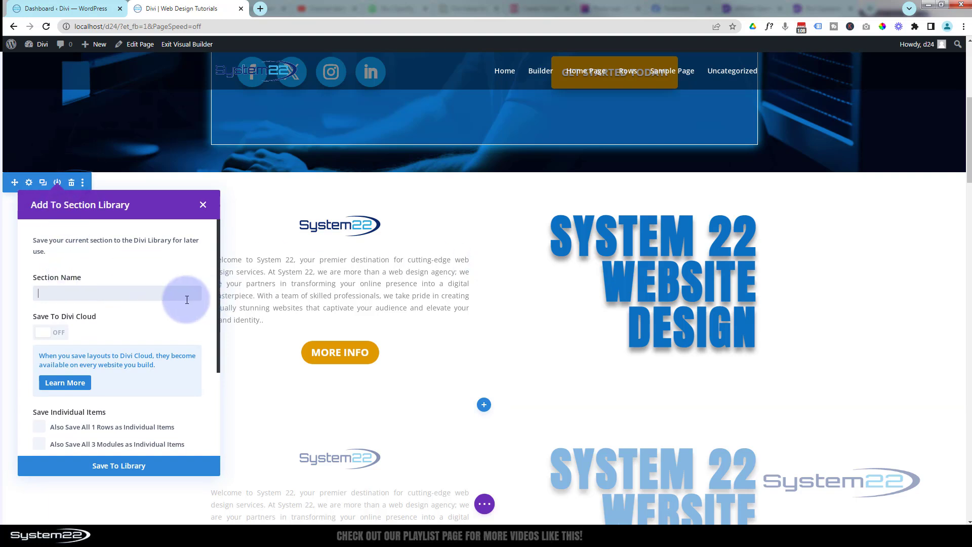
pyautogui.write('Ti')
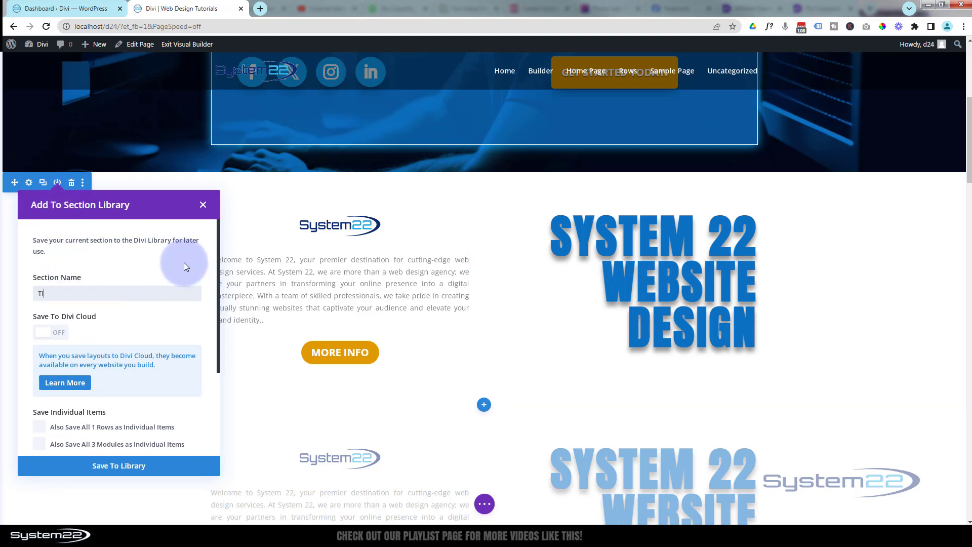
pyautogui.write('tle section')
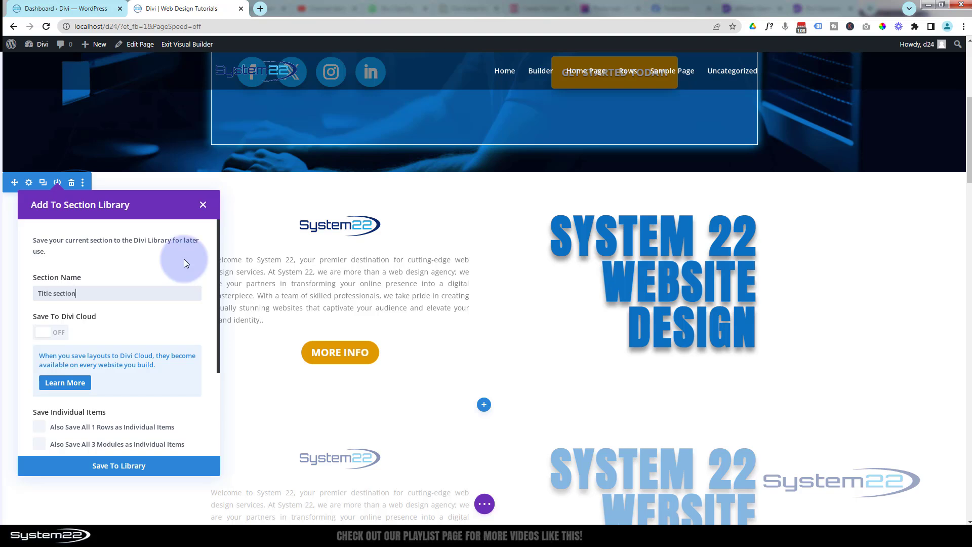
pyautogui.click(144, 465)
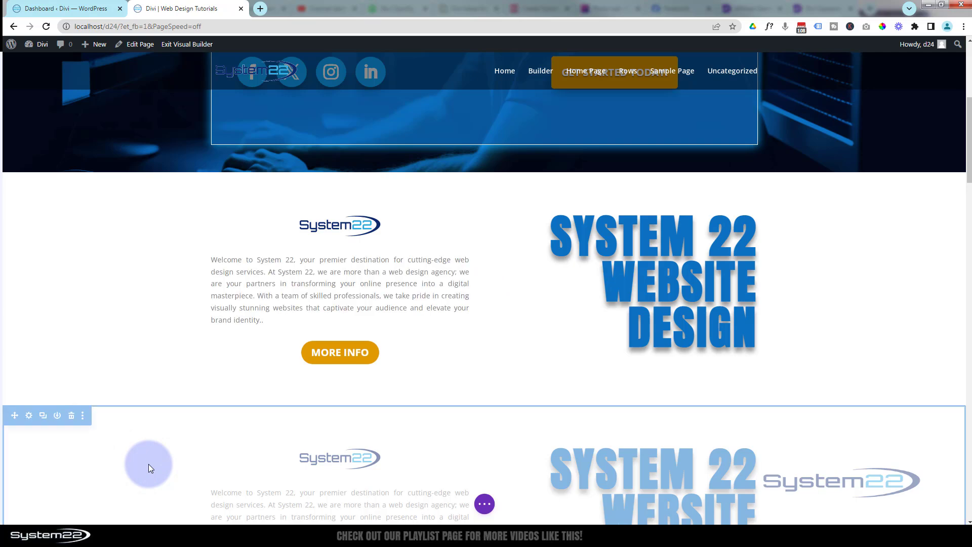
# Step: Save the blue System 22 Website Design heading module in the white section to the Divi Library as "Blue Title"
pyautogui.scroll(-2, 128, 339)
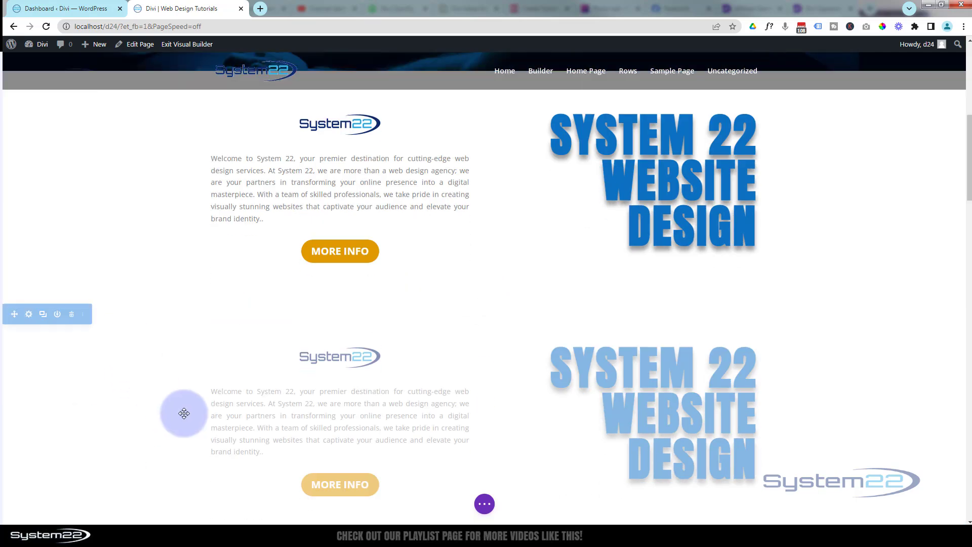
pyautogui.scroll(-3, 185, 412)
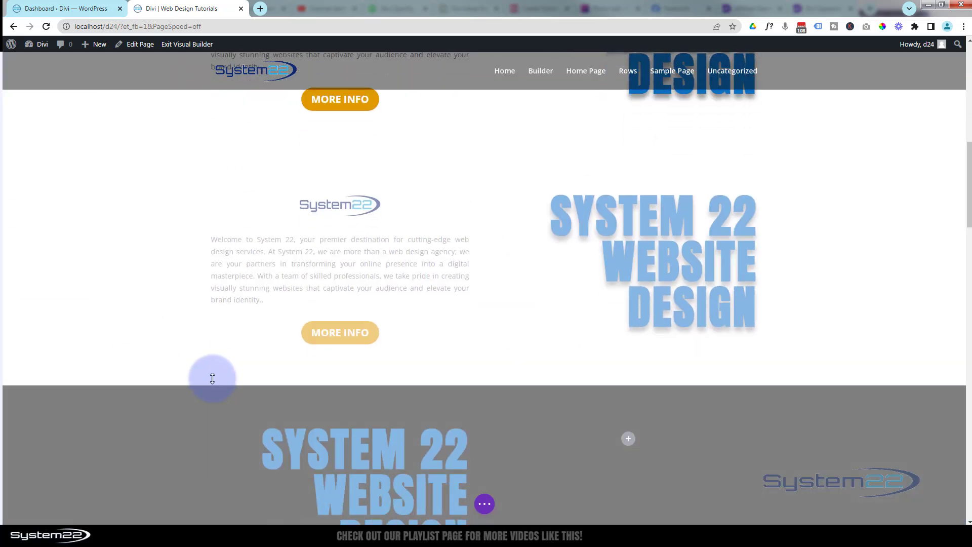
pyautogui.scroll(3, 213, 378)
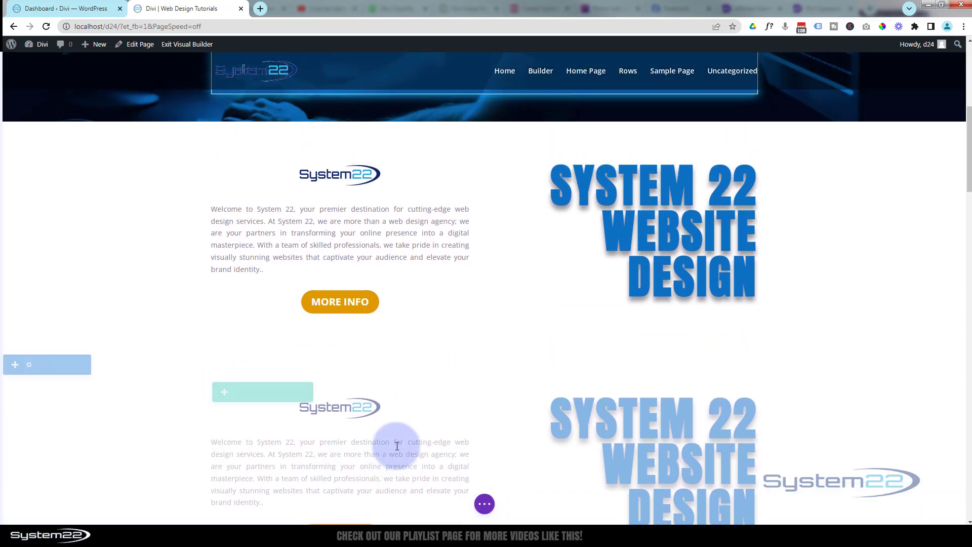
pyautogui.scroll(-5, 161, 386)
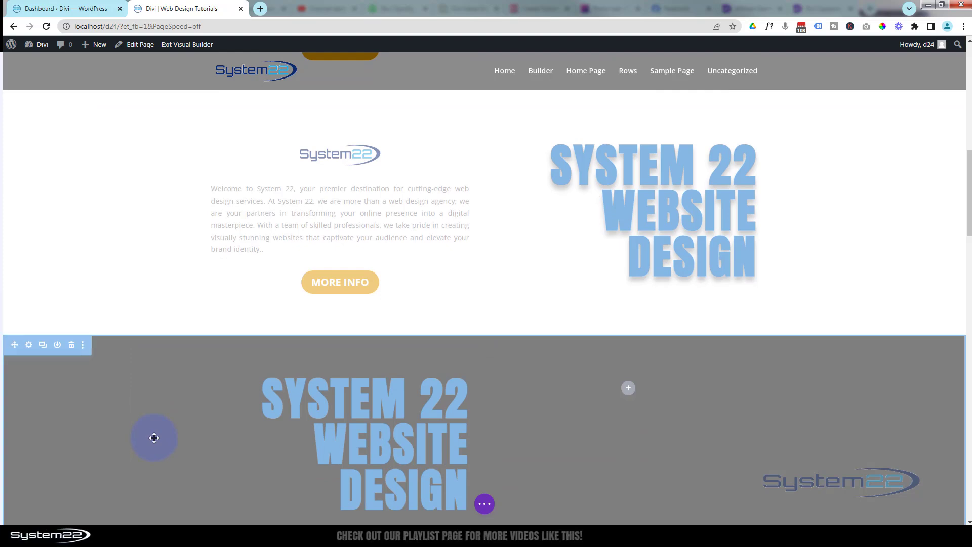
pyautogui.scroll(5, 154, 437)
pyautogui.scroll(1, 154, 437)
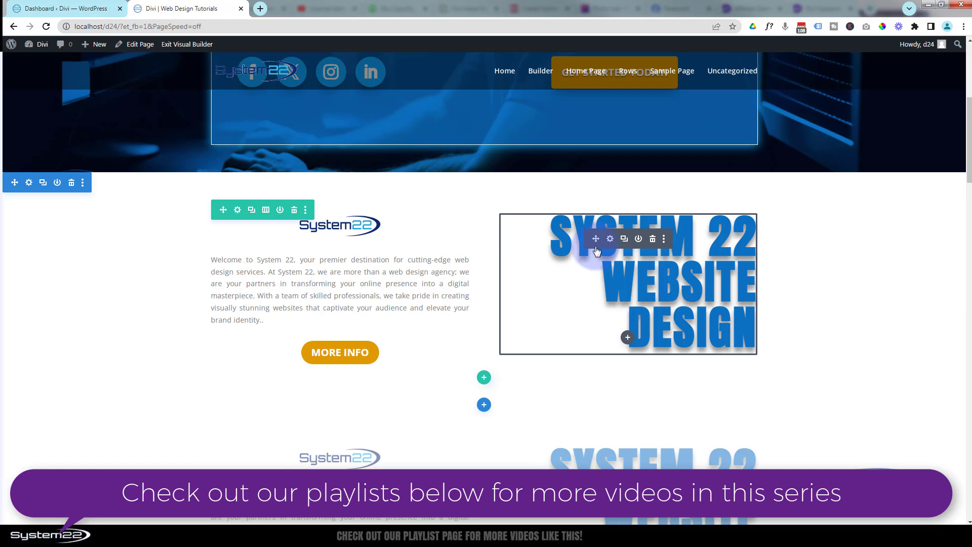
pyautogui.click(639, 239)
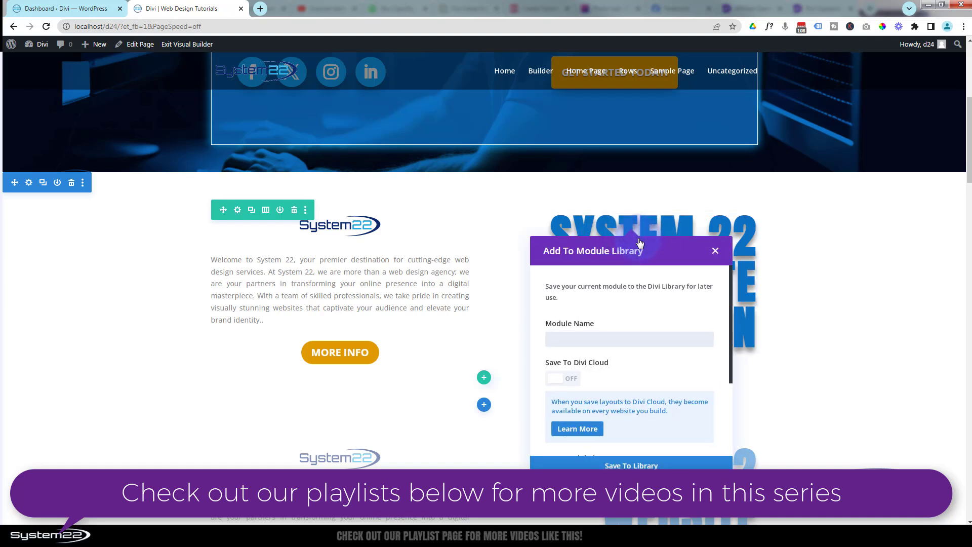
pyautogui.write('Blue Title')
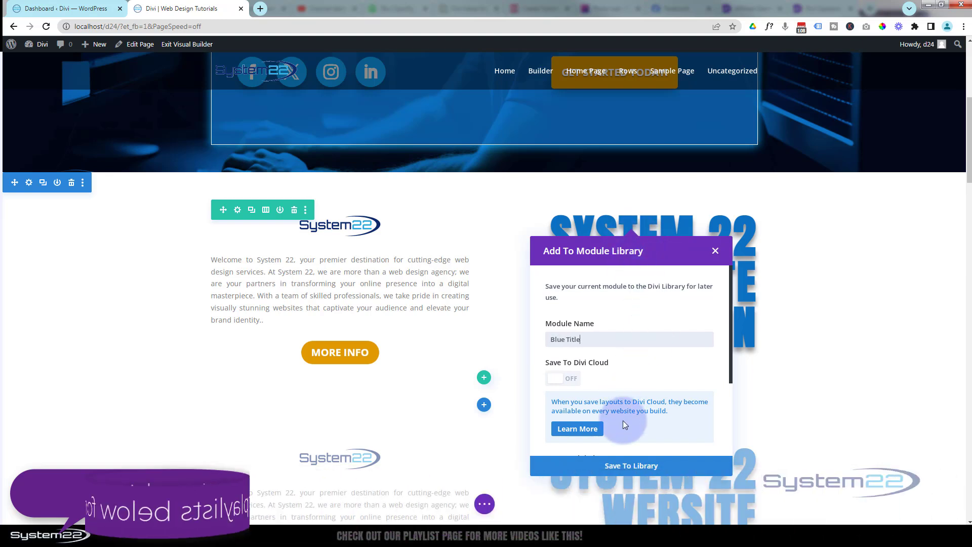
pyautogui.click(628, 463)
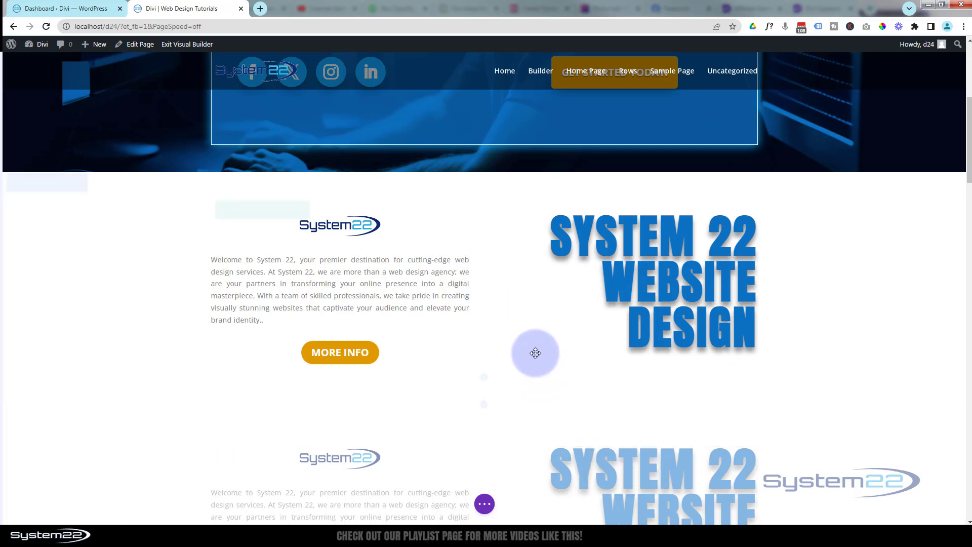
# Step: Save the row of three space images to the Divi Library as "3 Hover"
pyautogui.scroll(-10, 535, 352)
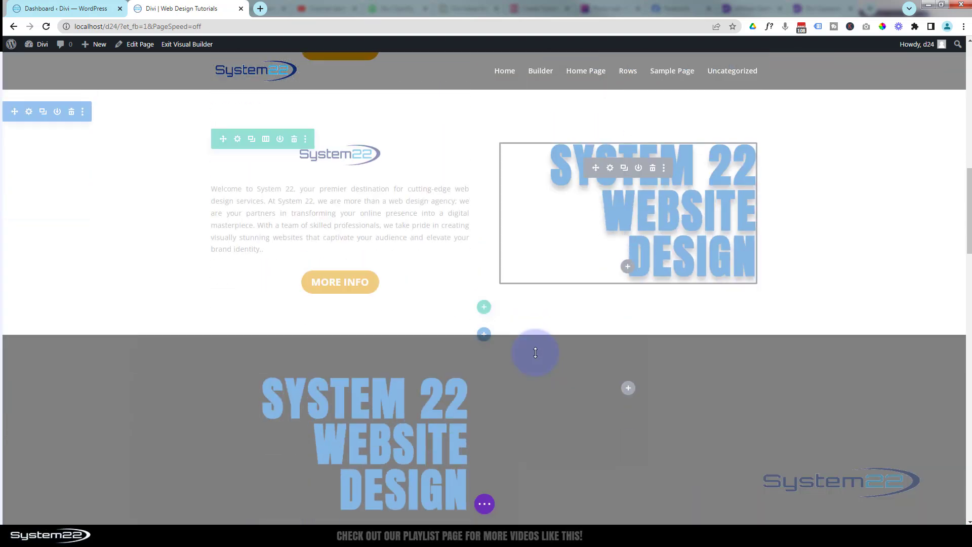
pyautogui.scroll(-8, 536, 352)
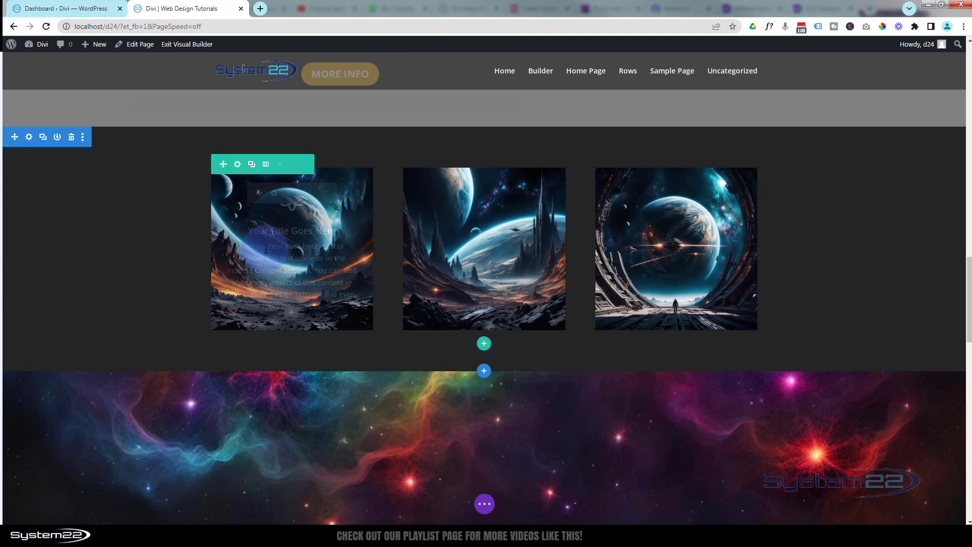
pyautogui.moveTo(266, 249)
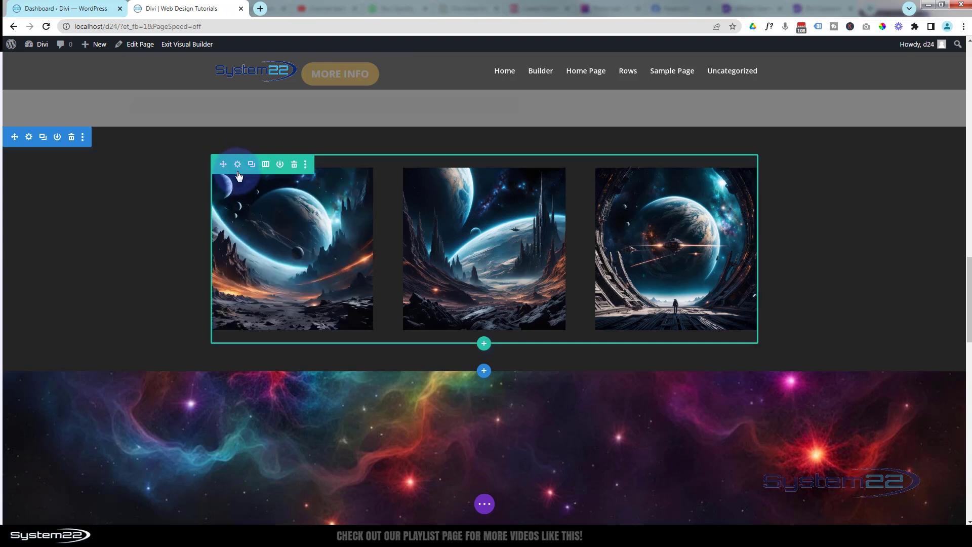
pyautogui.click(281, 166)
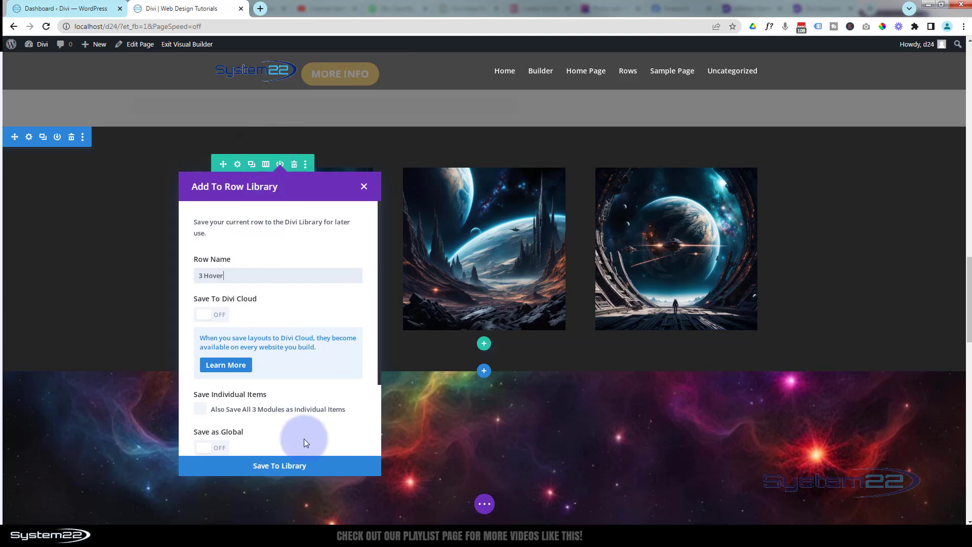
pyautogui.click(310, 464)
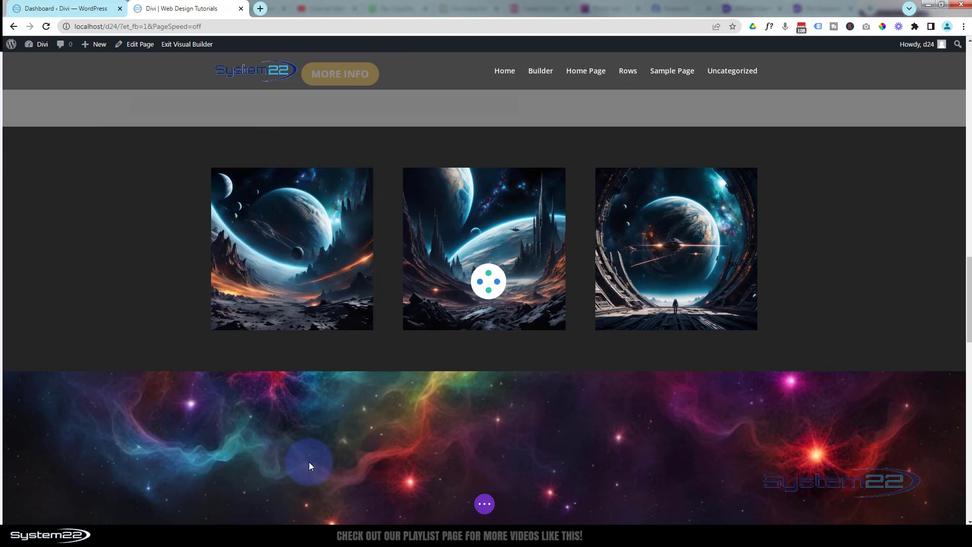
# Step: Save the nebula-background section with the call to action to the Divi Library as "Parallax Section CTA"
pyautogui.scroll(-4, 308, 462)
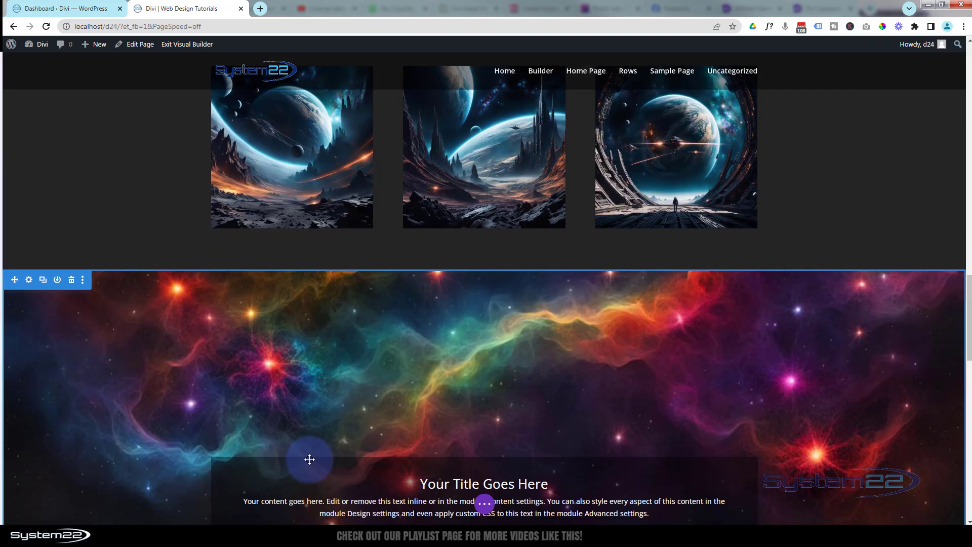
pyautogui.scroll(-4, 310, 459)
pyautogui.scroll(2, 309, 459)
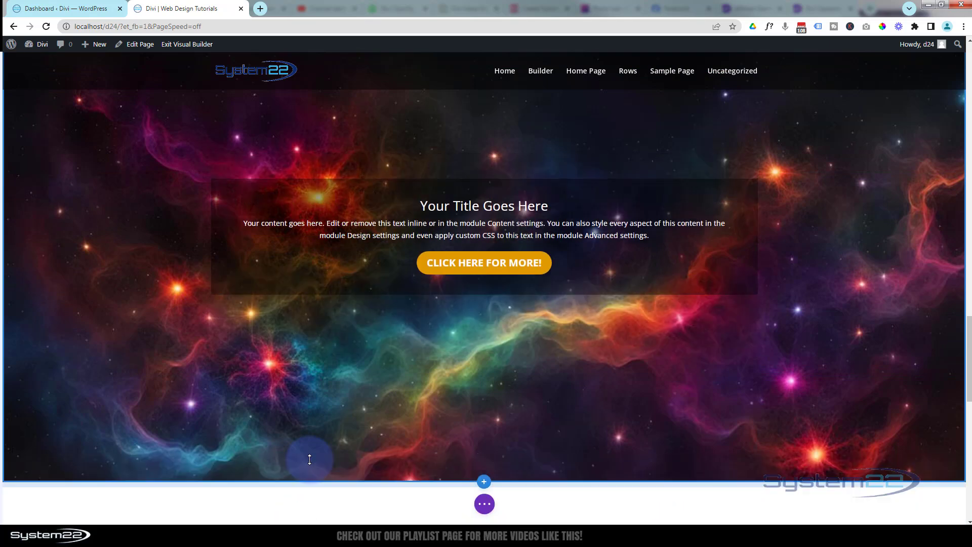
pyautogui.scroll(2, 309, 460)
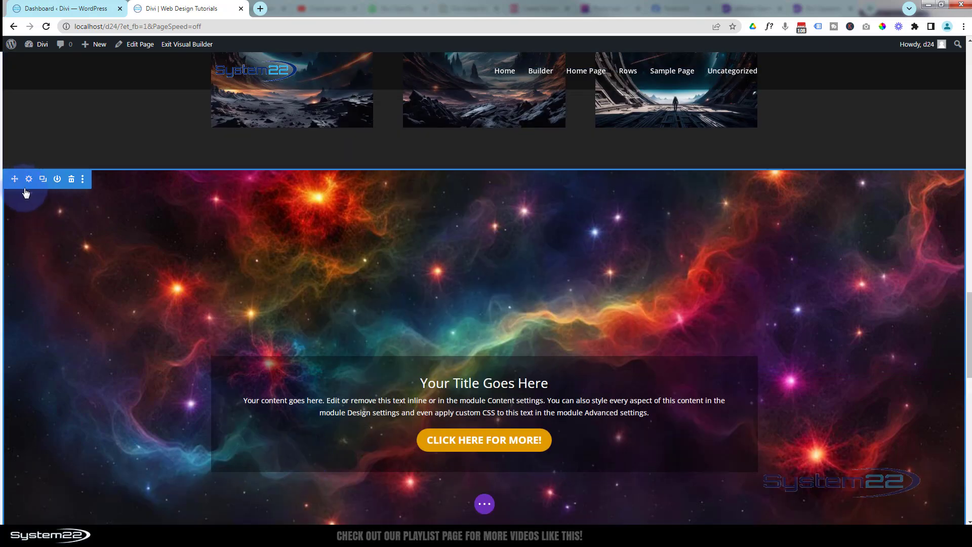
pyautogui.click(58, 180)
pyautogui.write('Parallax Section CTA')
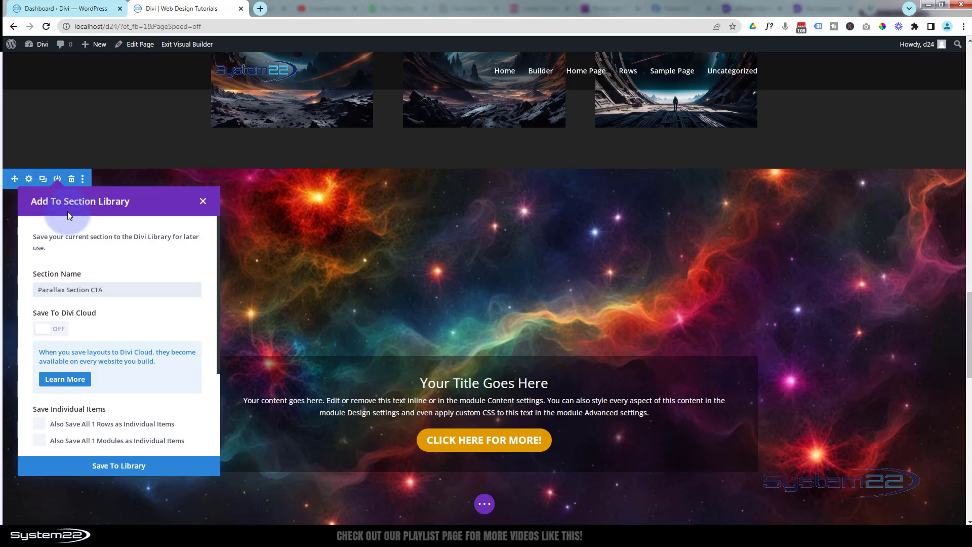
pyautogui.click(161, 469)
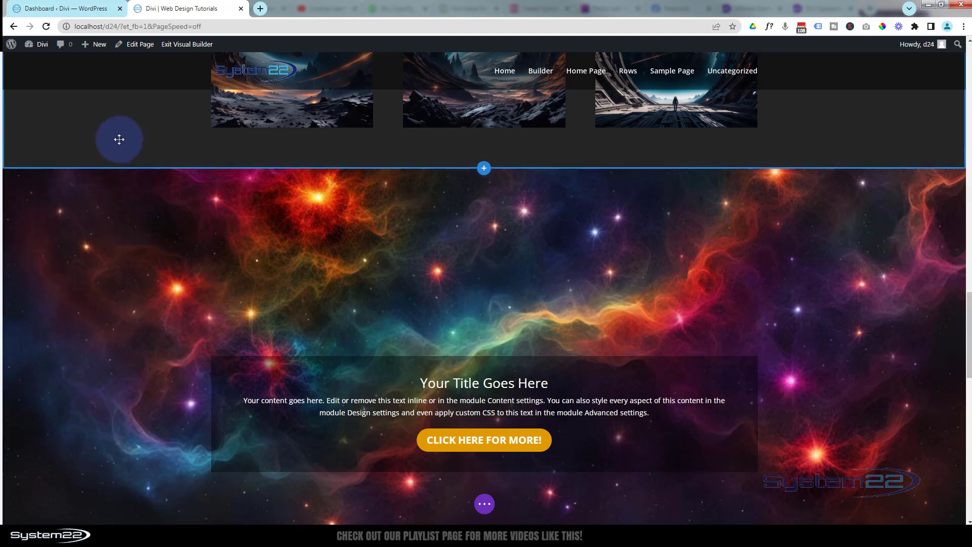
# Step: Create a new page titled "Library" in a separate browser tab and start building it from scratch with the Divi Builder
pyautogui.moveTo(99, 45)
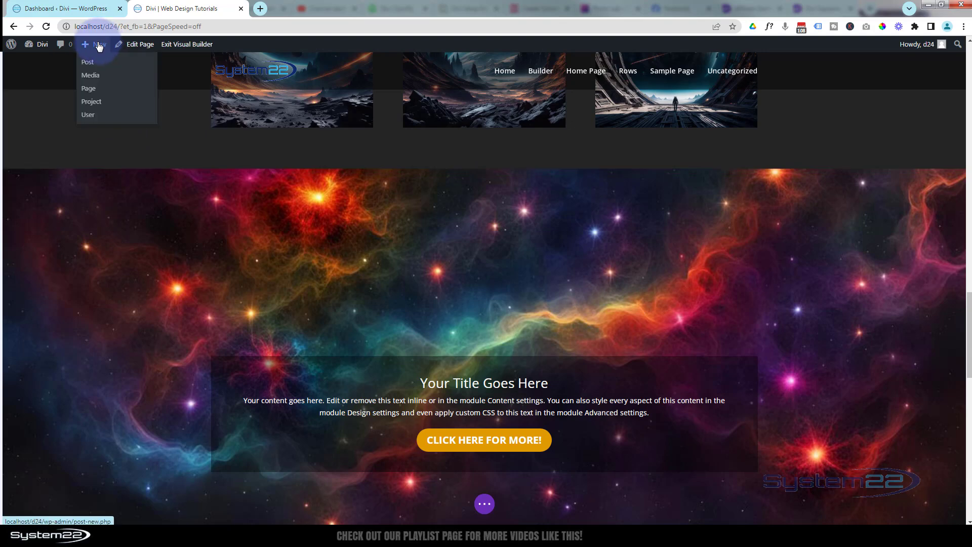
pyautogui.middleClick(91, 94)
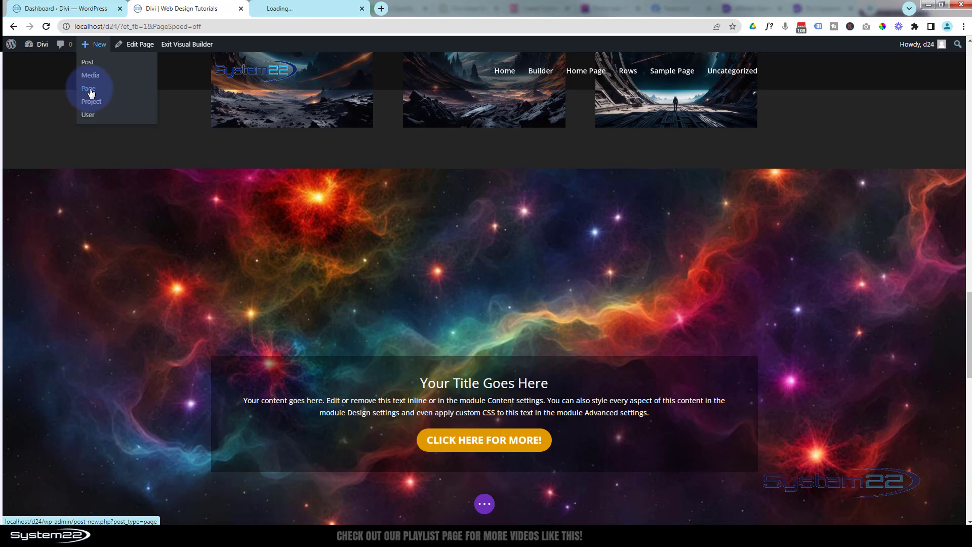
pyautogui.click(314, 11)
pyautogui.write('Library')
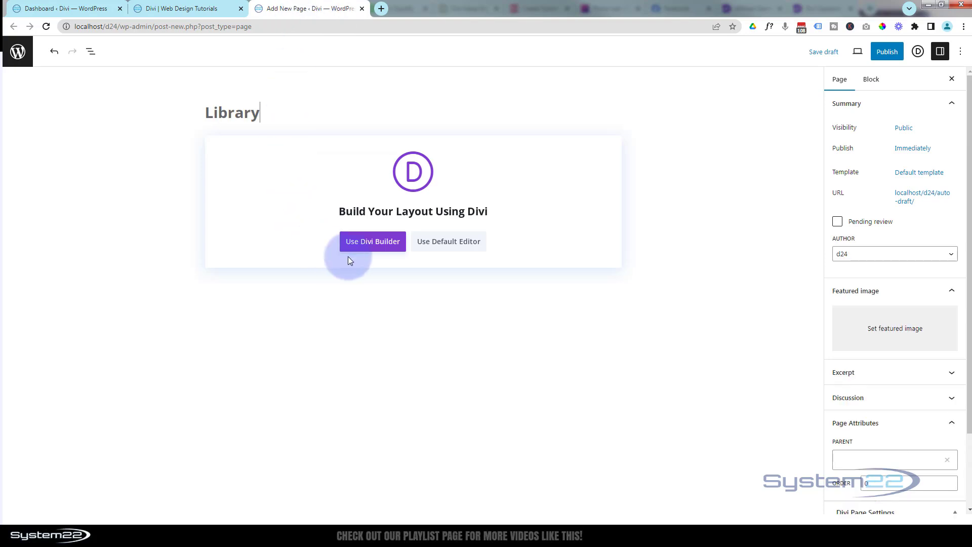
pyautogui.click(372, 244)
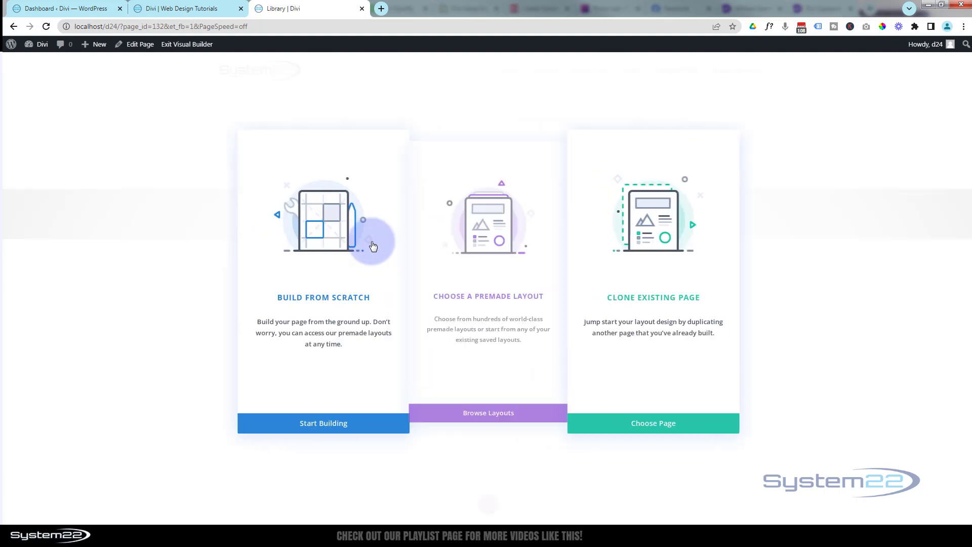
pyautogui.click(287, 424)
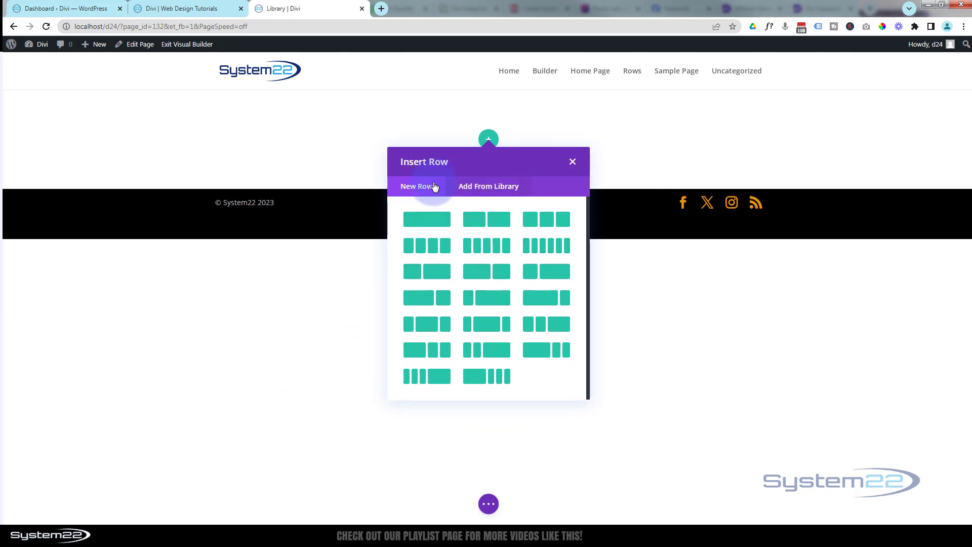
# Step: Insert the saved "3 Hover" row from the library into the new page's empty section
pyautogui.click(482, 186)
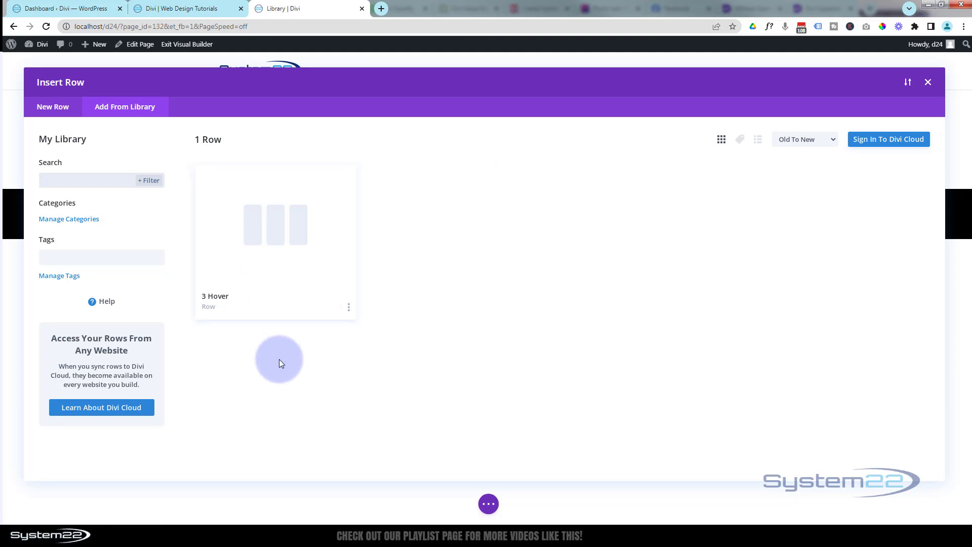
pyautogui.click(270, 278)
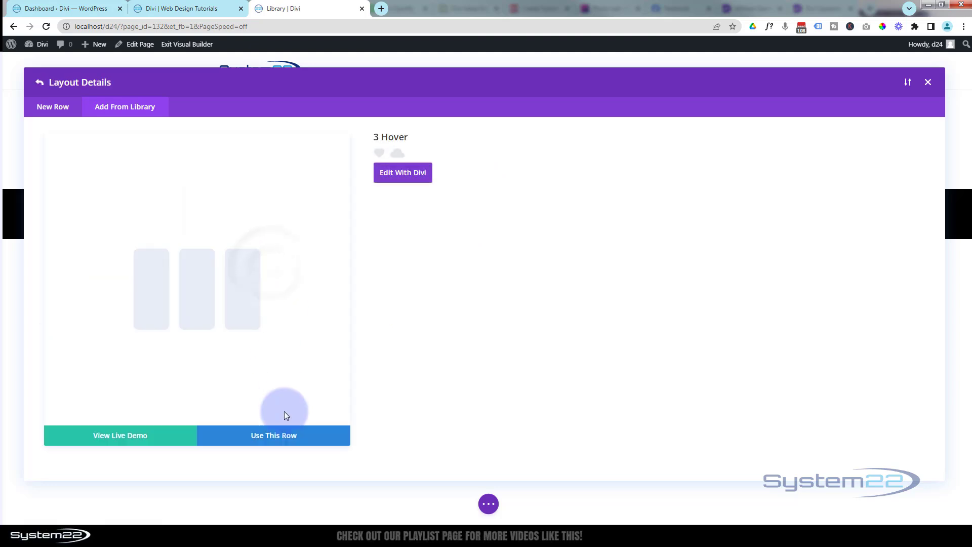
pyautogui.click(288, 437)
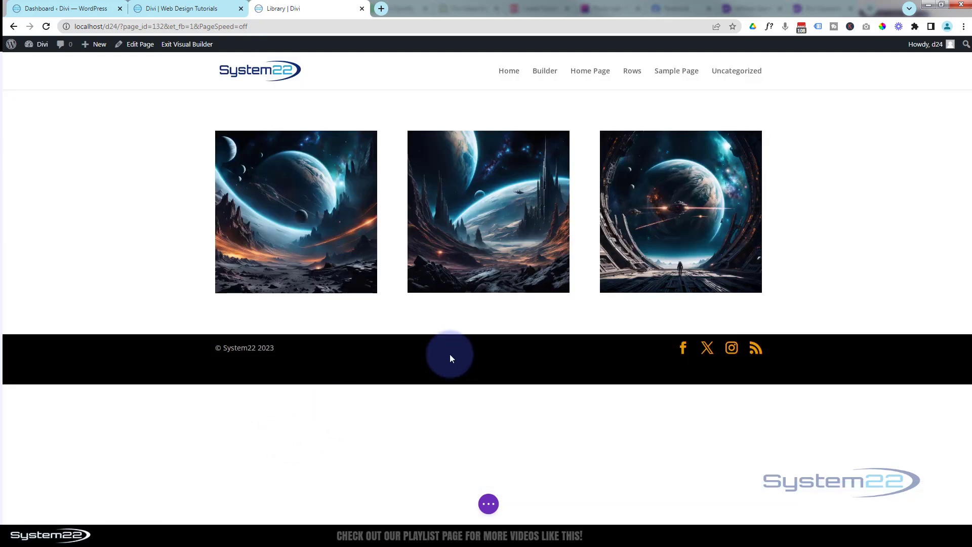
# Step: Insert the saved "Title section" from the library as a new section and move it above the three-image section
pyautogui.moveTo(484, 320)
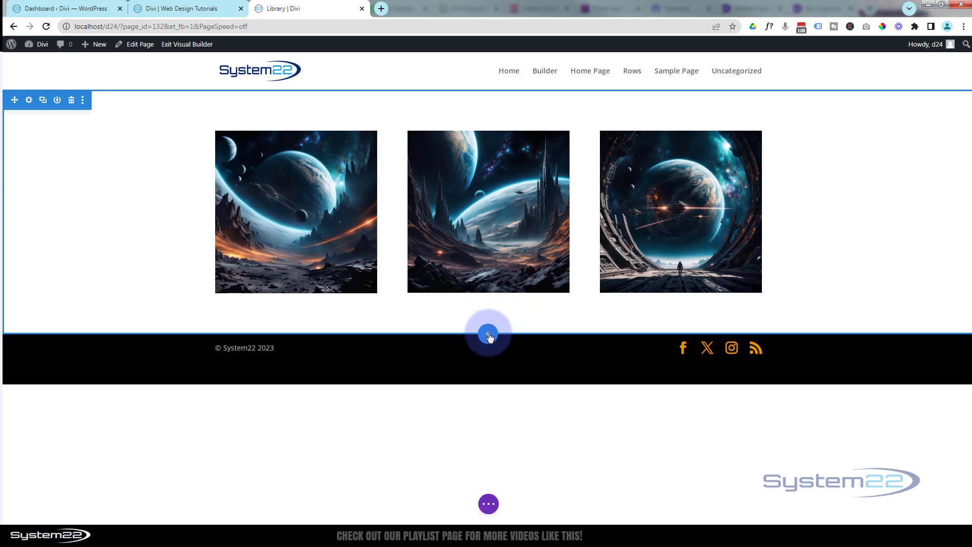
pyautogui.click(488, 335)
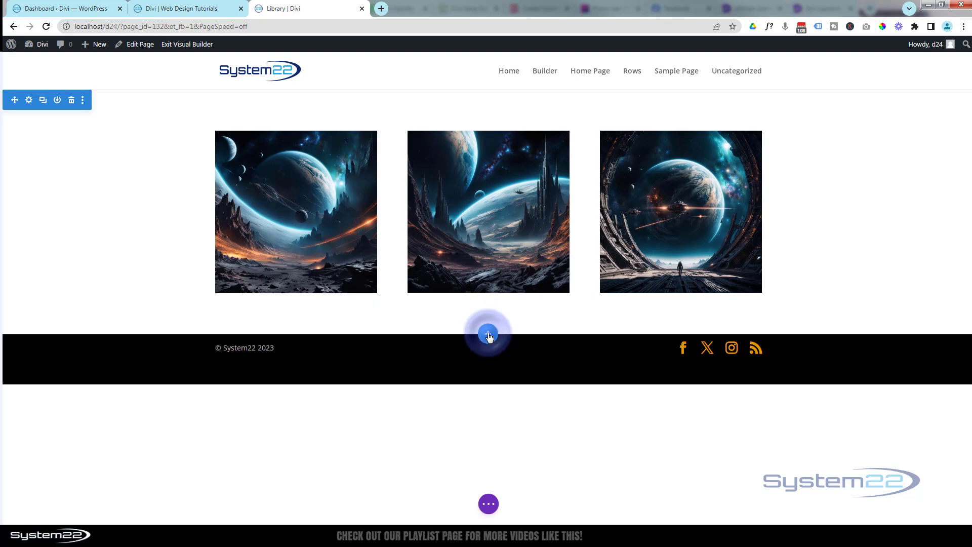
pyautogui.click(491, 271)
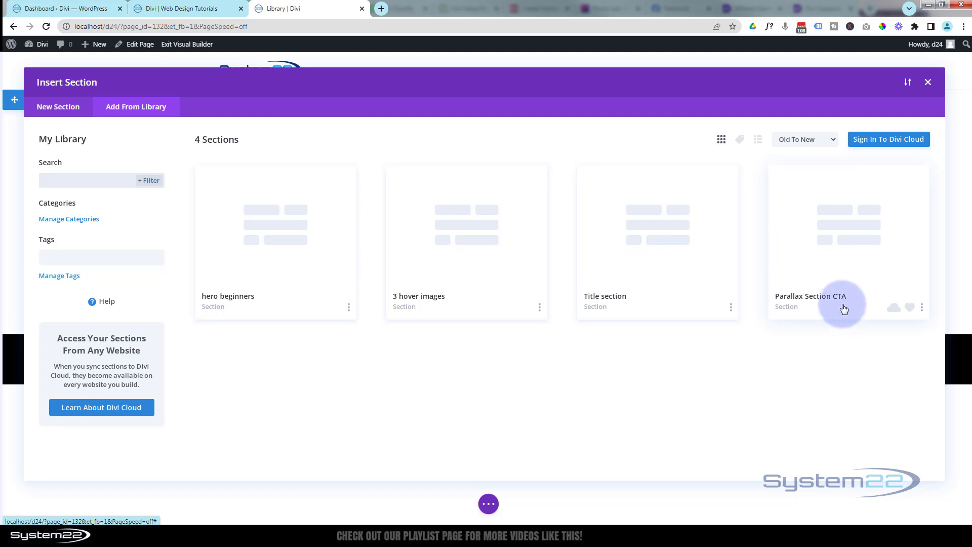
pyautogui.click(660, 247)
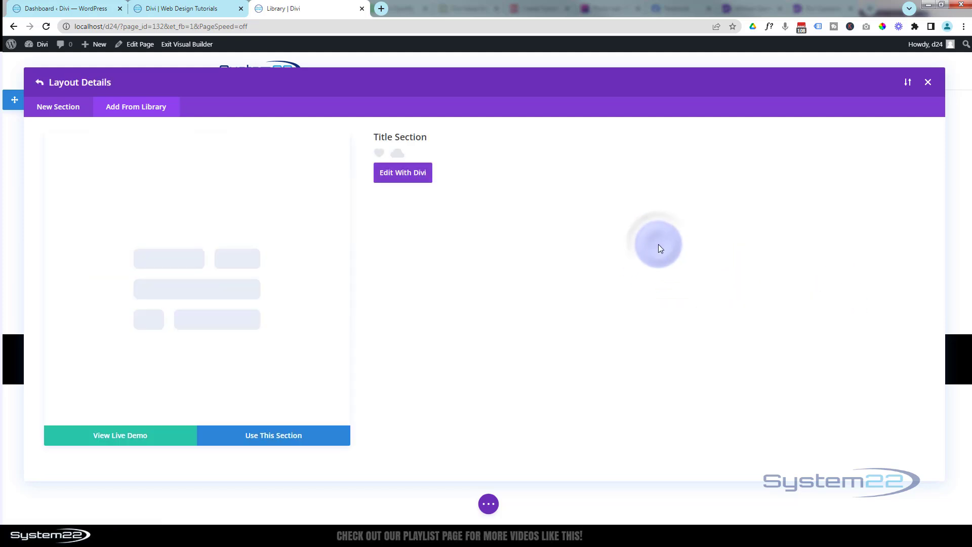
pyautogui.click(280, 436)
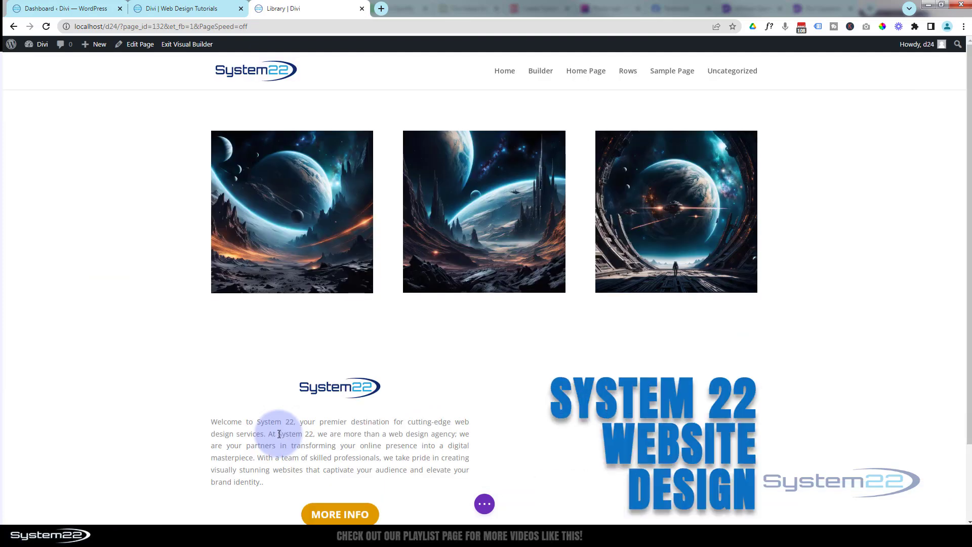
pyautogui.moveTo(156, 384)
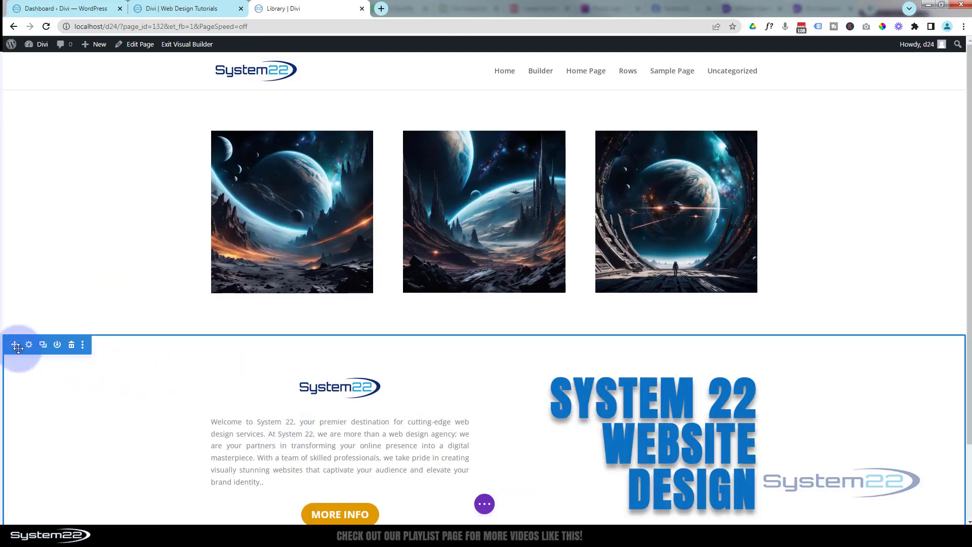
pyautogui.moveTo(15, 344); pyautogui.dragTo(88, 100)
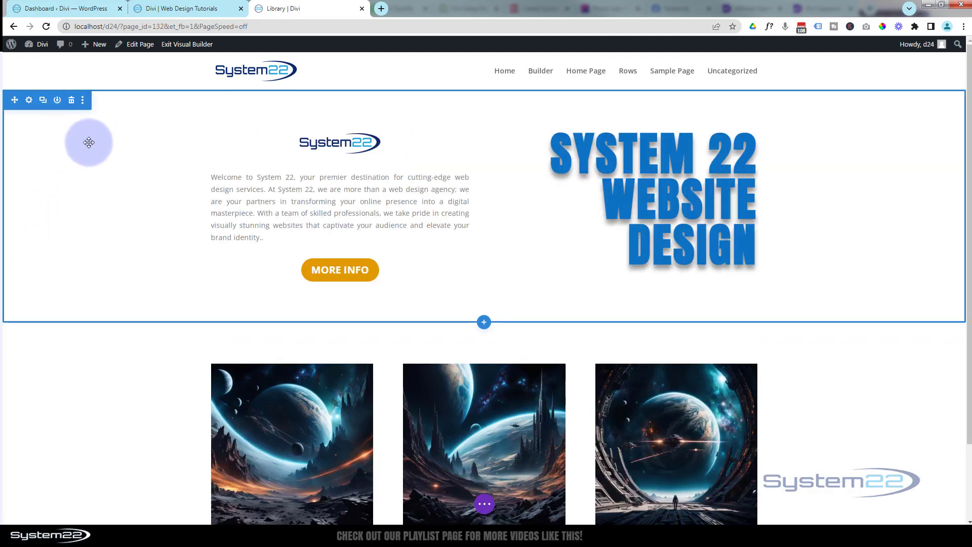
# Step: Insert the saved "Parallax Section CTA" from the library between the title section and the three-image section
pyautogui.scroll(-2, 81, 324)
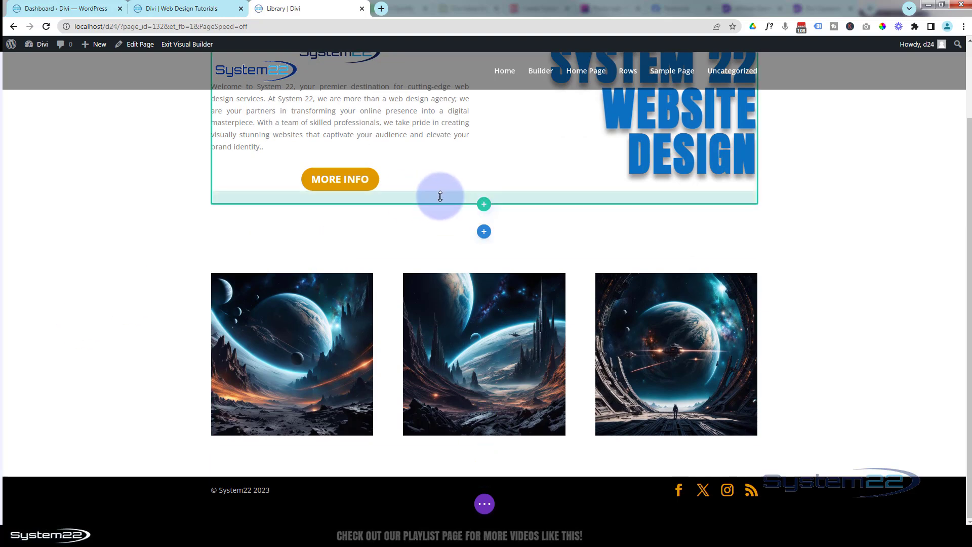
pyautogui.click(484, 233)
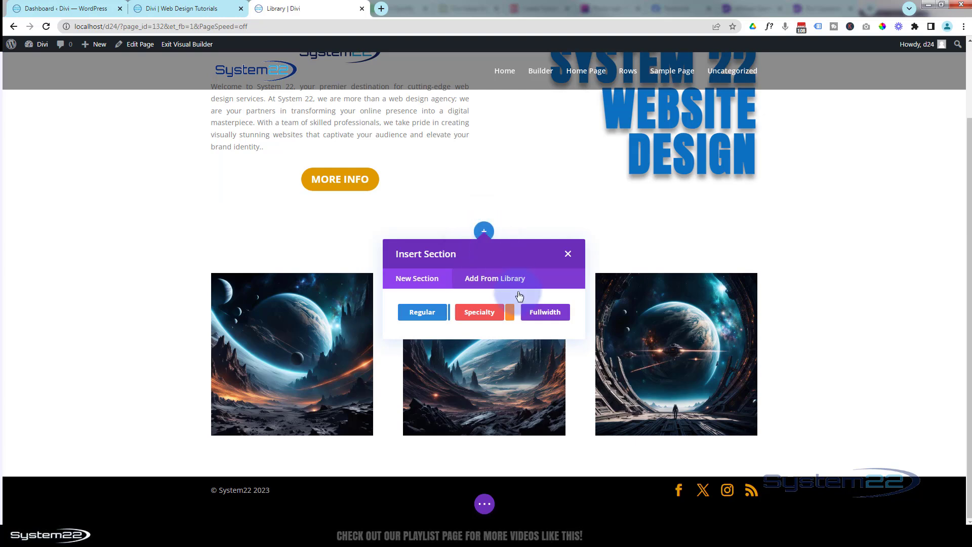
pyautogui.click(491, 282)
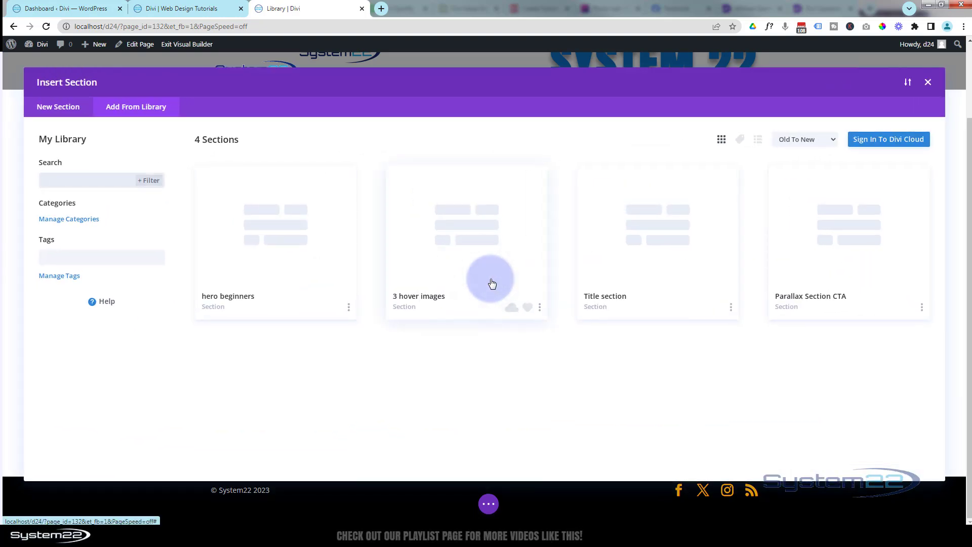
pyautogui.click(842, 256)
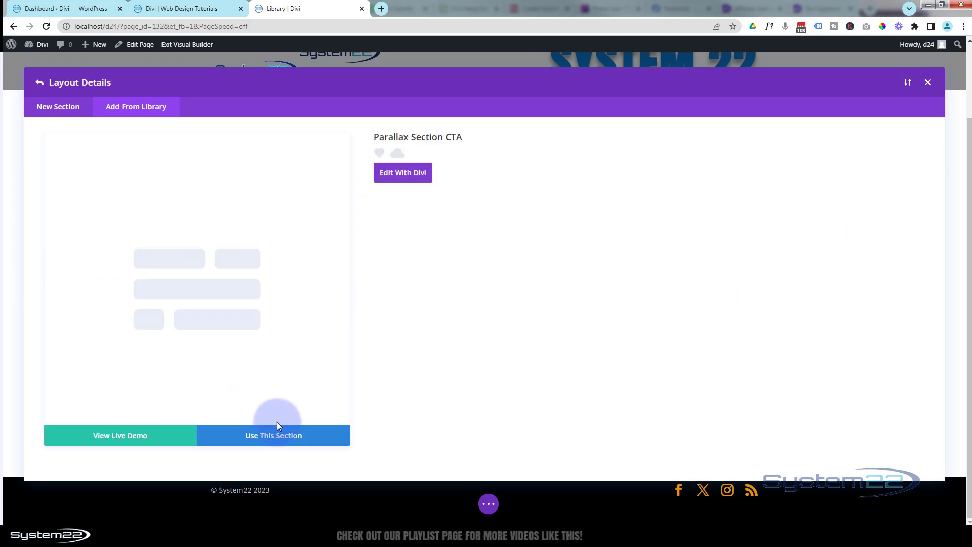
pyautogui.click(291, 437)
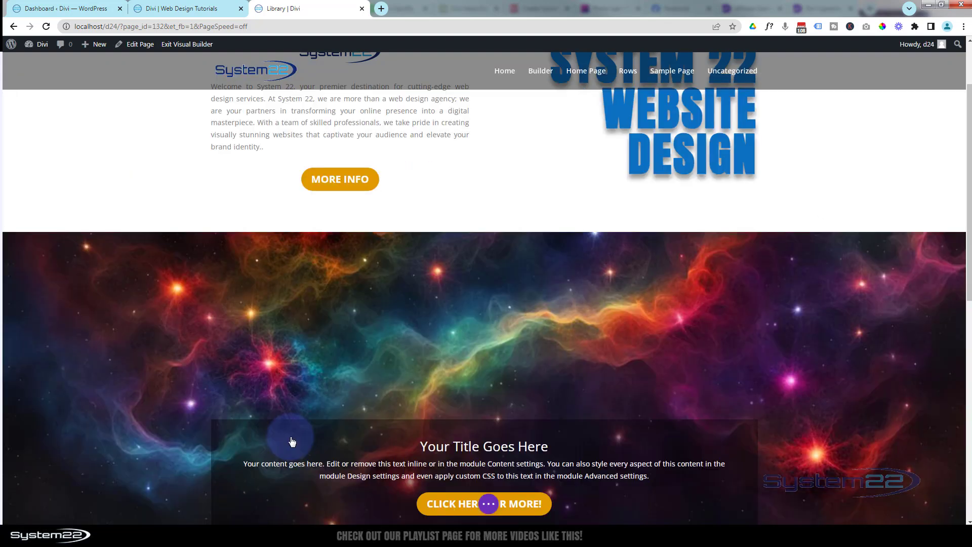
# Step: Add a regular section with an empty row of two equal columns between the nebula section and the three-image section
pyautogui.scroll(2, 183, 380)
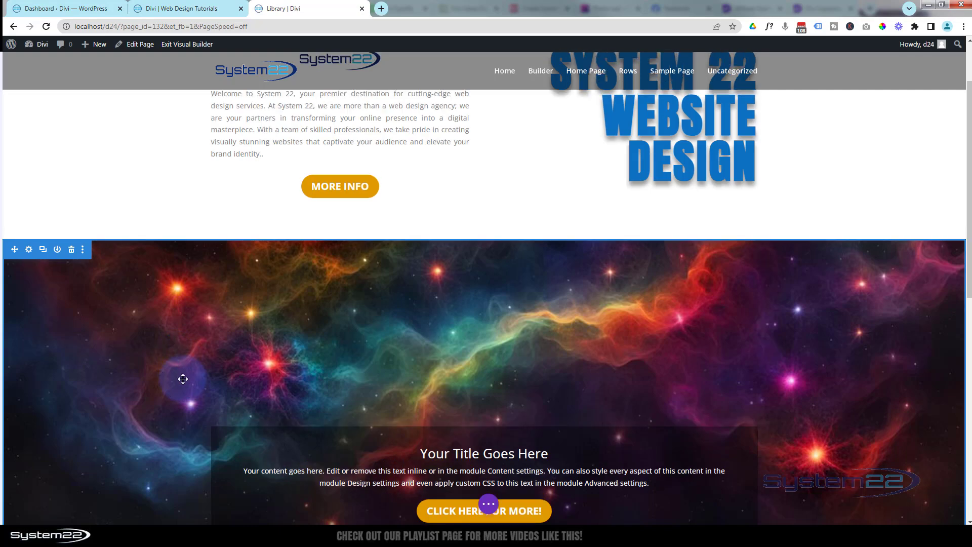
pyautogui.scroll(-5, 182, 379)
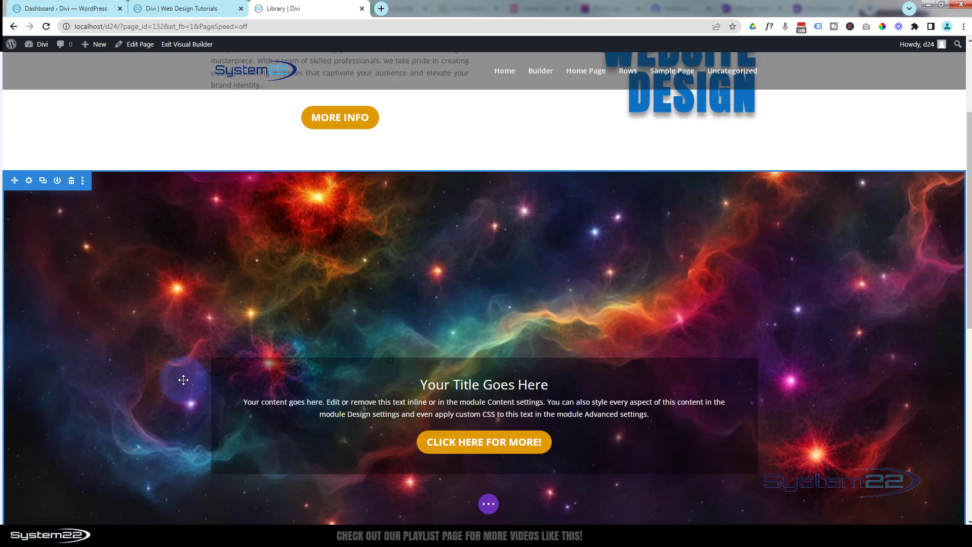
pyautogui.scroll(-3, 183, 380)
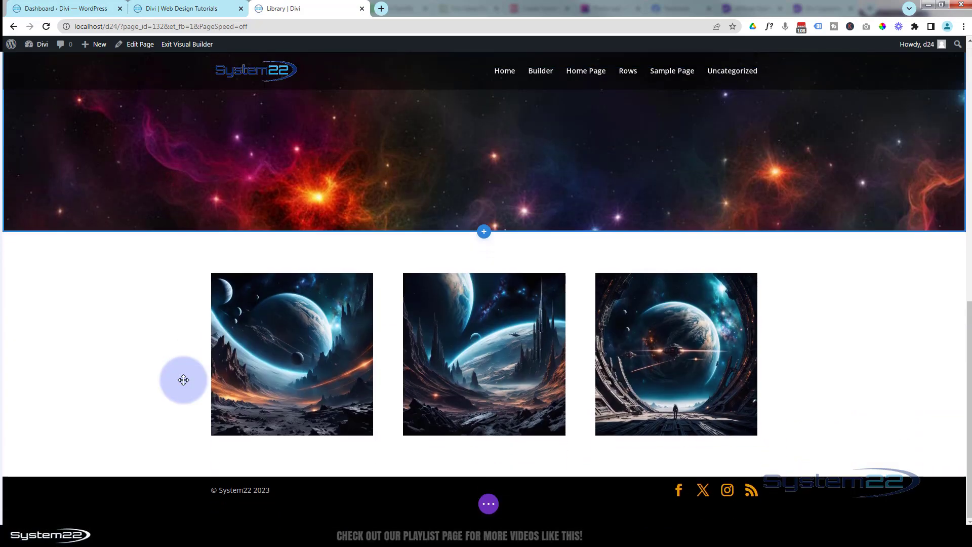
pyautogui.scroll(2, 183, 380)
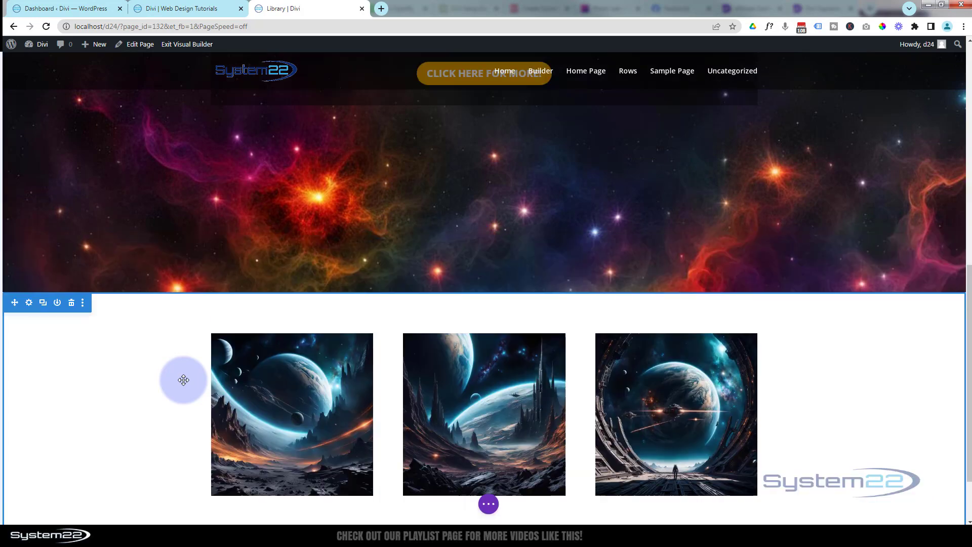
pyautogui.scroll(2, 183, 380)
pyautogui.scroll(-3, 184, 380)
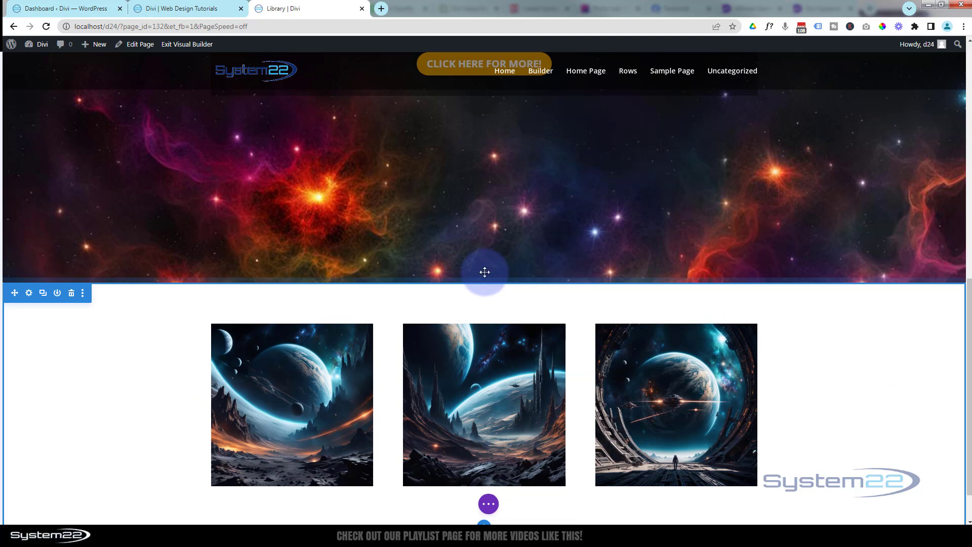
pyautogui.click(485, 282)
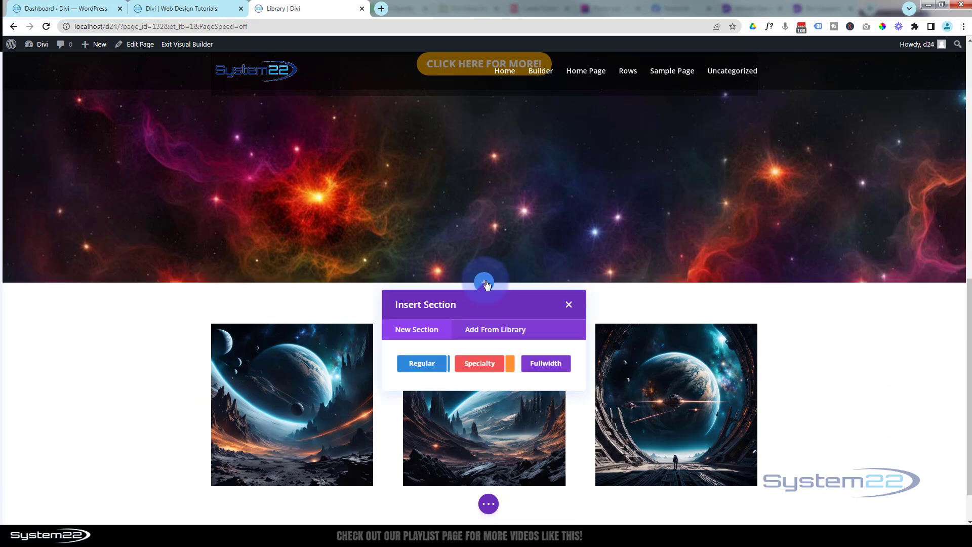
pyautogui.click(435, 369)
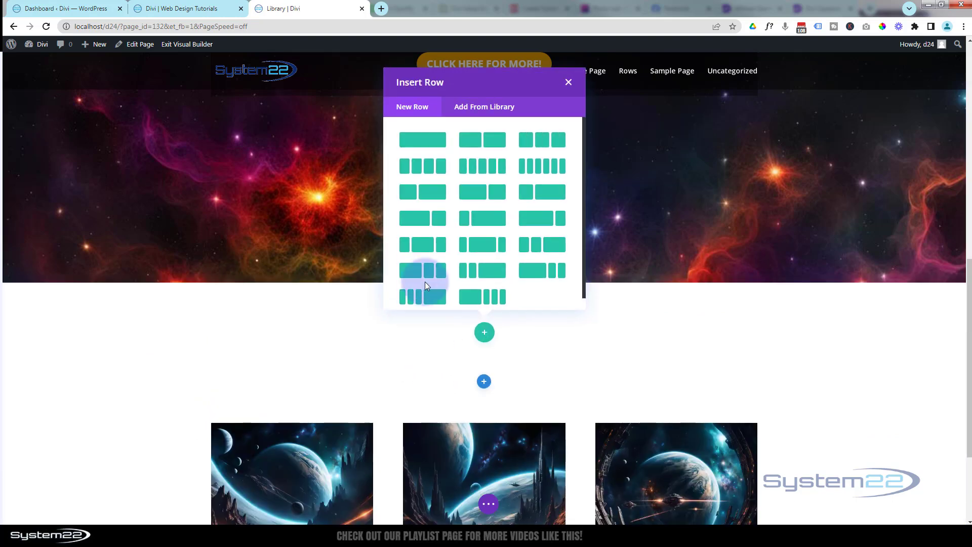
pyautogui.click(473, 144)
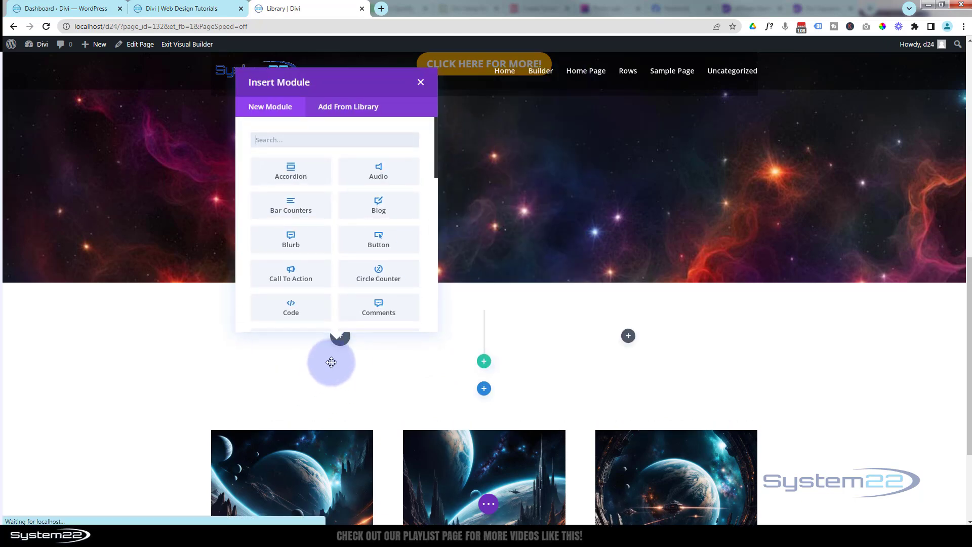
pyautogui.click(420, 82)
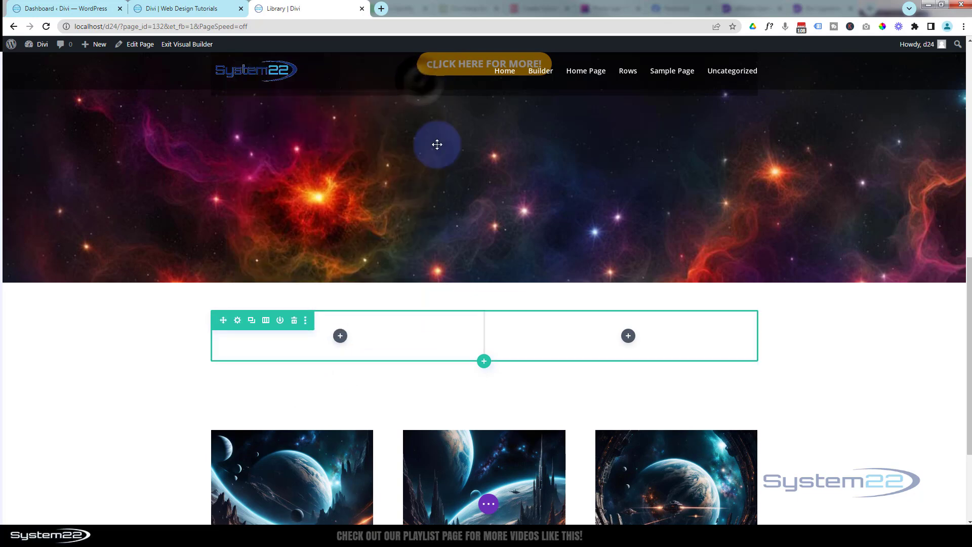
# Step: Insert the saved "Blue Title" module from the library into the right column of the new two-column row
pyautogui.click(630, 337)
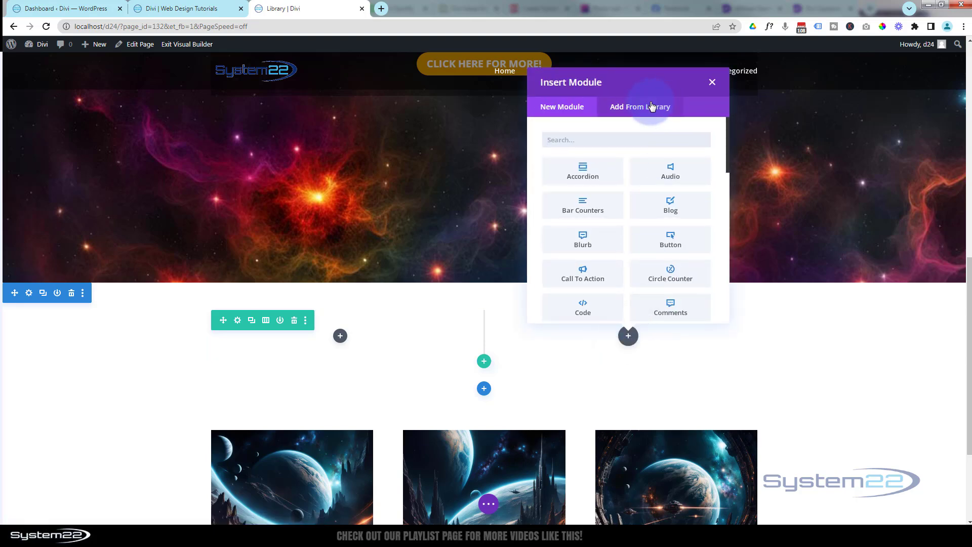
pyautogui.click(637, 108)
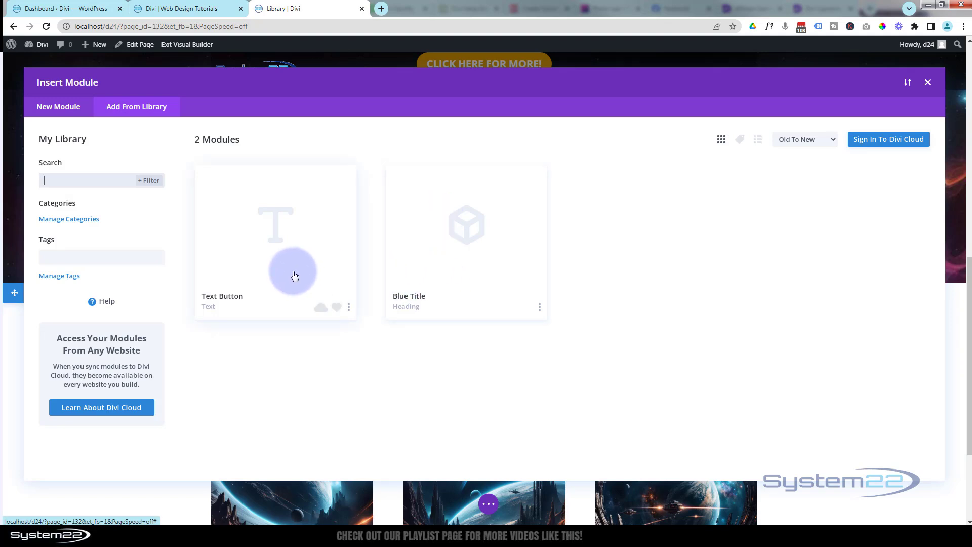
pyautogui.click(464, 263)
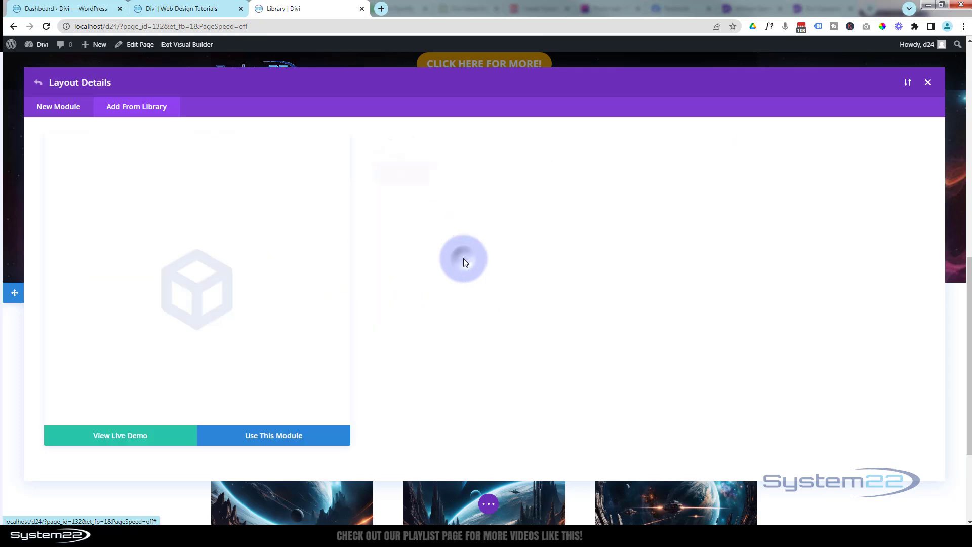
pyautogui.click(272, 440)
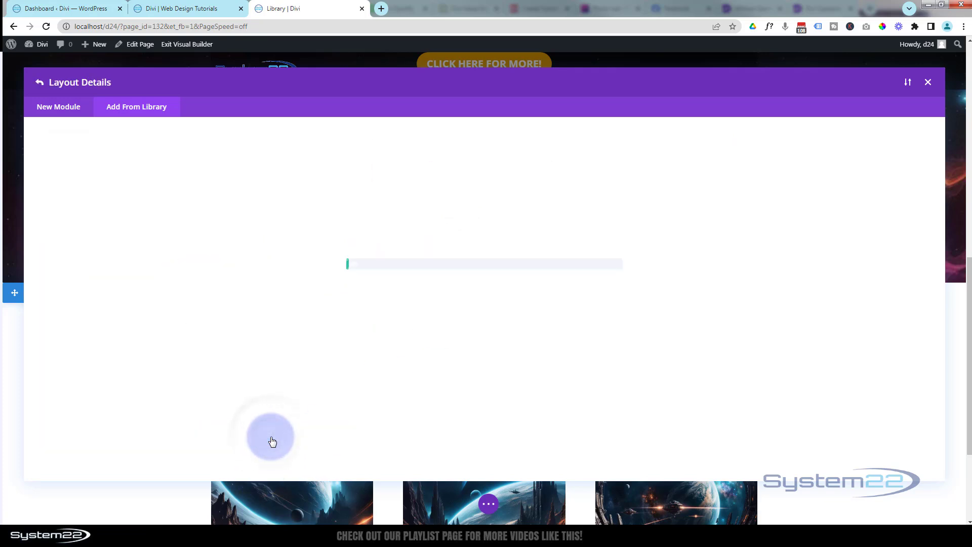
# Step: Add an Image module to the row's empty left column, using the media library picture of an astronaut facing a red planet
pyautogui.scroll(-2, 376, 425)
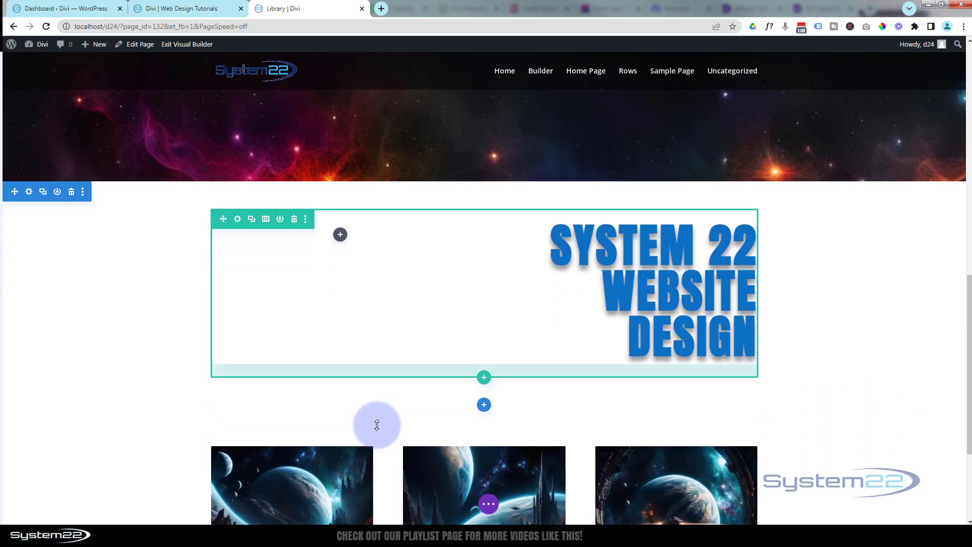
pyautogui.click(340, 234)
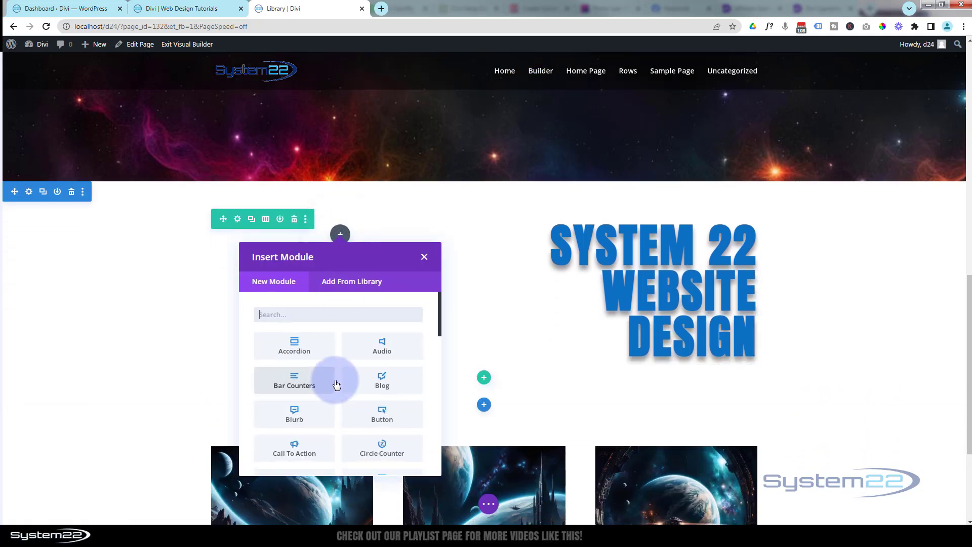
pyautogui.scroll(-2, 335, 382)
pyautogui.scroll(-1, 335, 382)
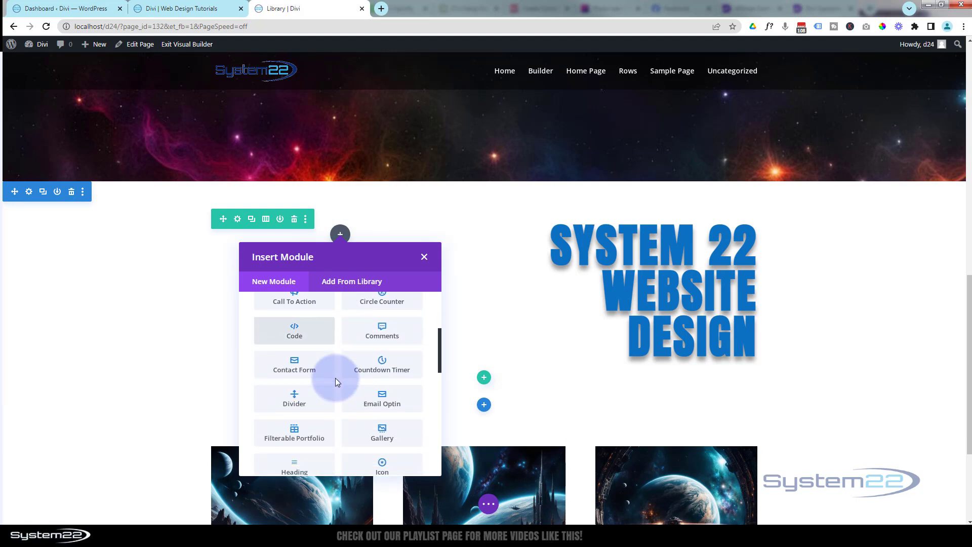
pyautogui.scroll(-1, 336, 378)
pyautogui.click(304, 449)
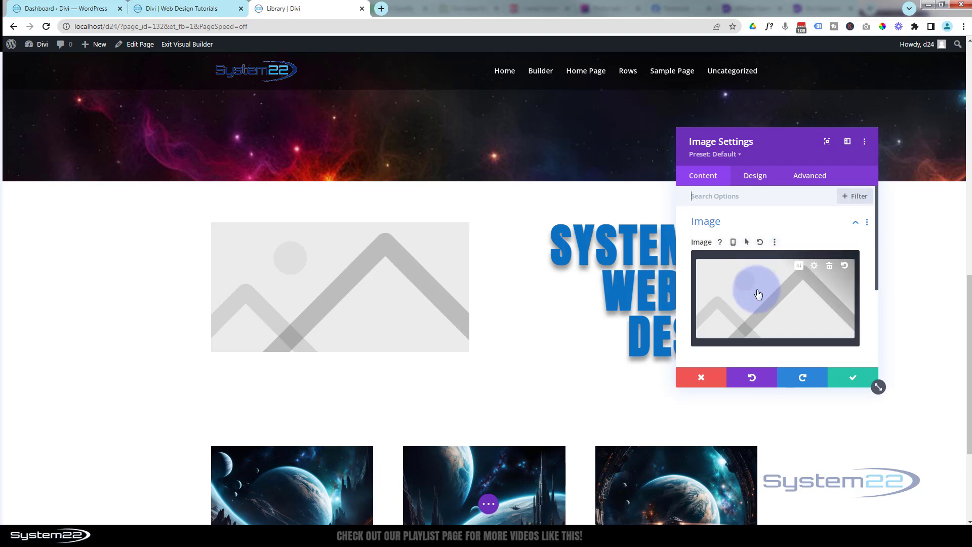
pyautogui.click(758, 293)
pyautogui.click(742, 180)
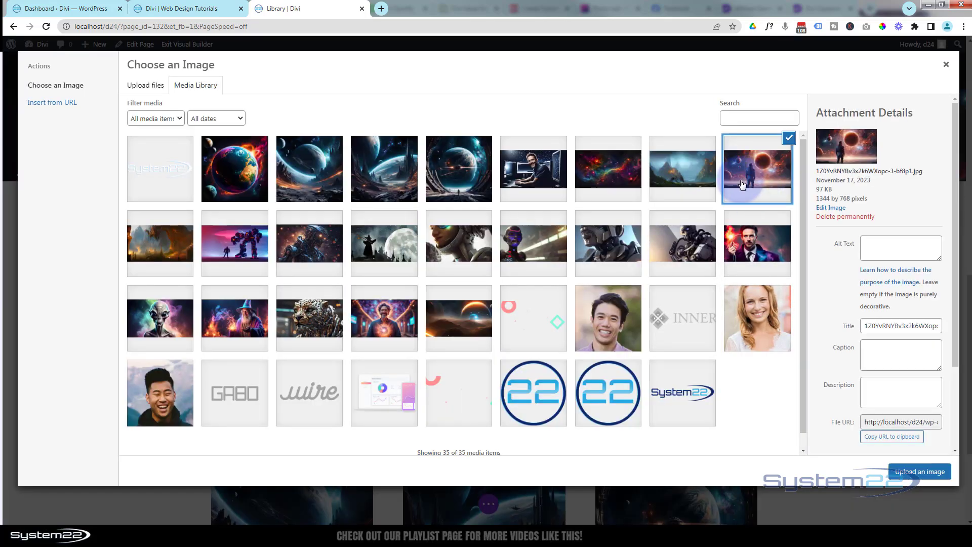
pyautogui.click(913, 471)
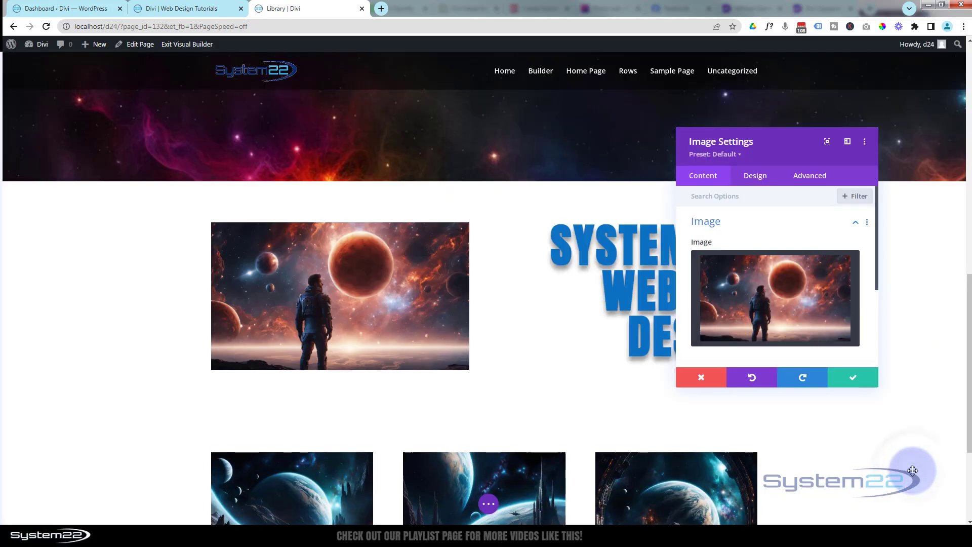
pyautogui.click(849, 381)
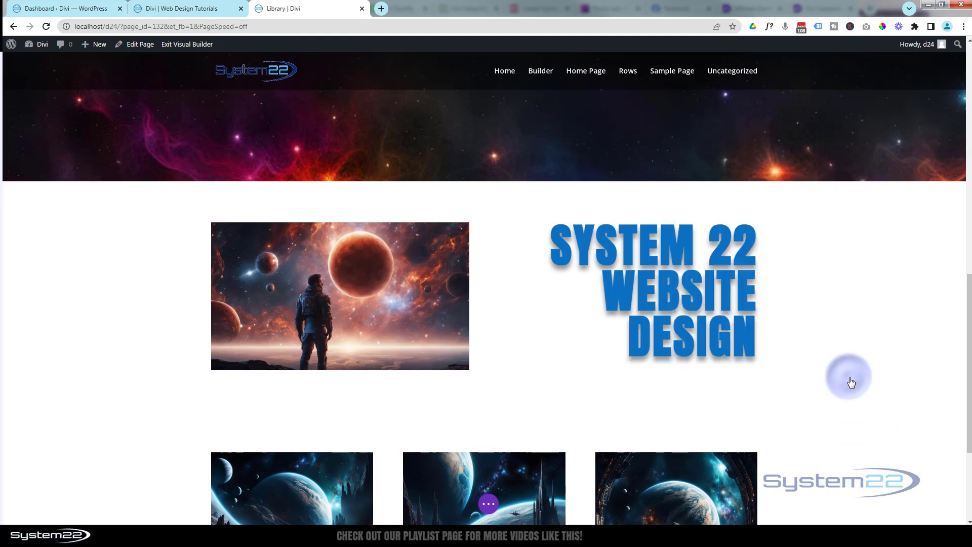
# Step: Give the section with the three planet images a blue background colour from the saved swatches and save its settings
pyautogui.scroll(-3, 846, 404)
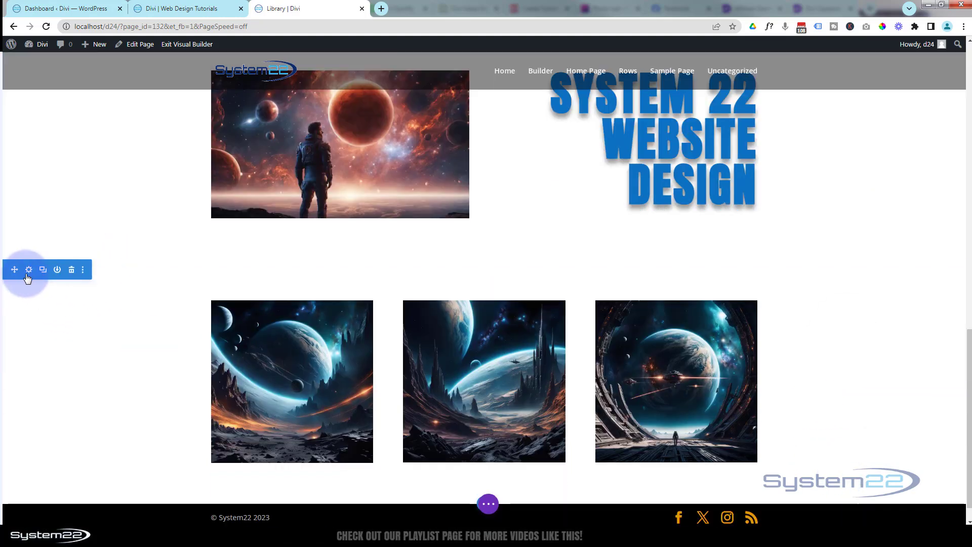
pyautogui.click(27, 272)
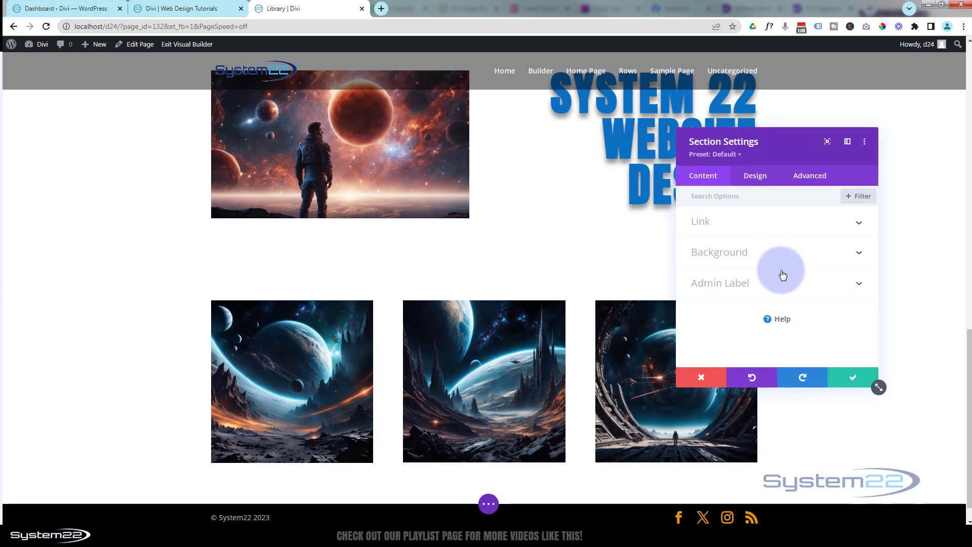
pyautogui.click(775, 255)
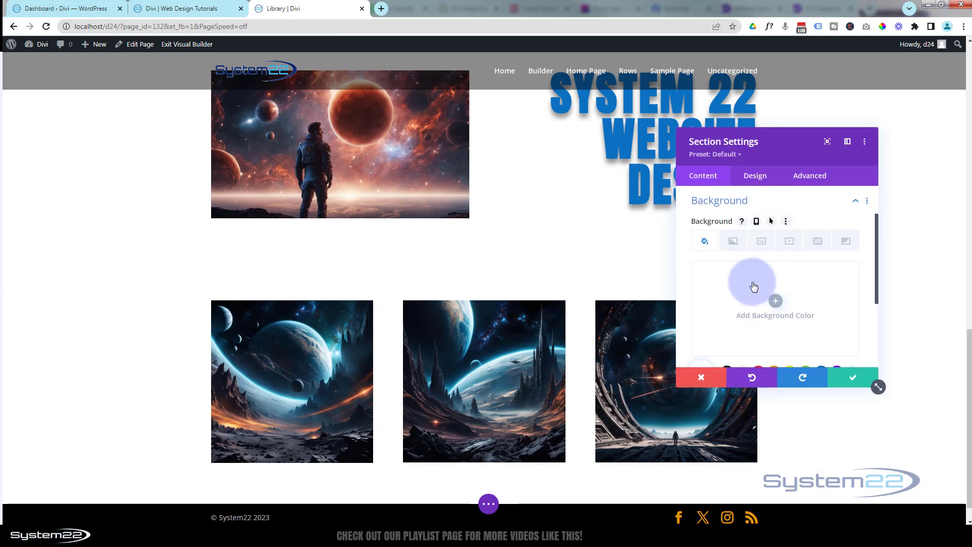
pyautogui.click(749, 301)
pyautogui.click(822, 322)
pyautogui.scroll(9, 553, 391)
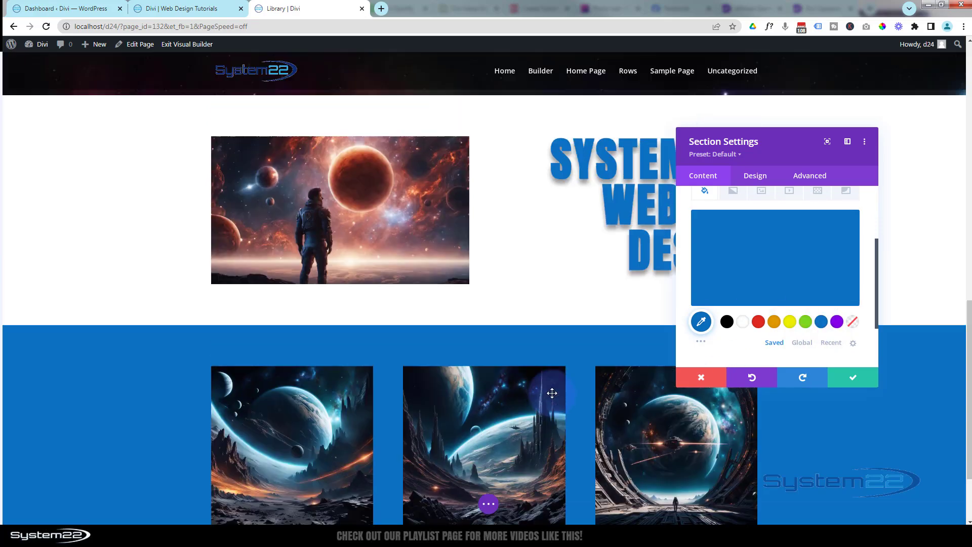
pyautogui.scroll(6, 553, 392)
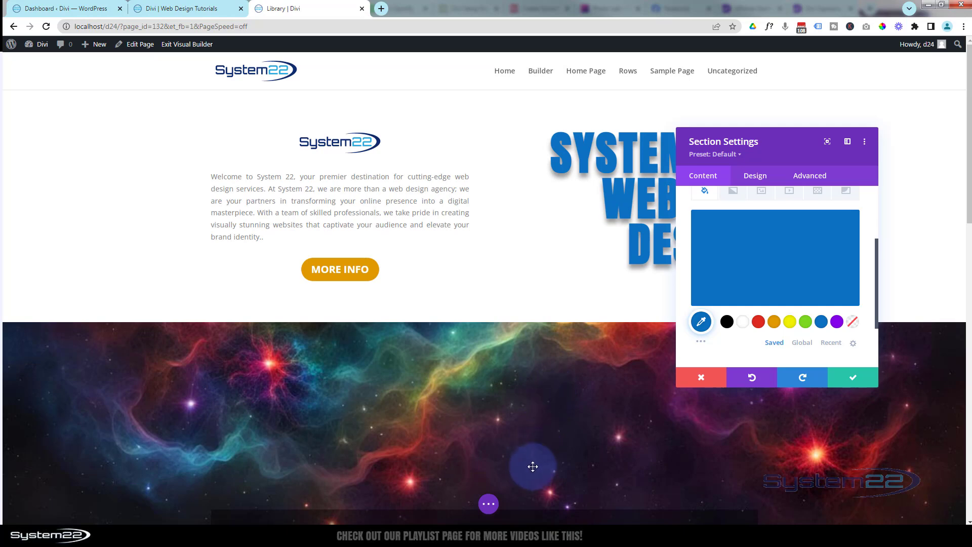
pyautogui.click(488, 505)
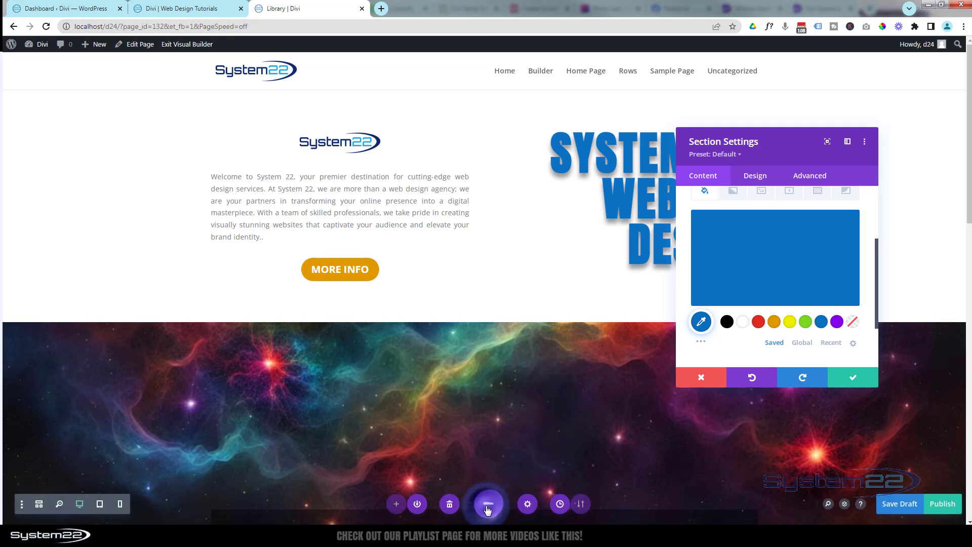
pyautogui.click(853, 379)
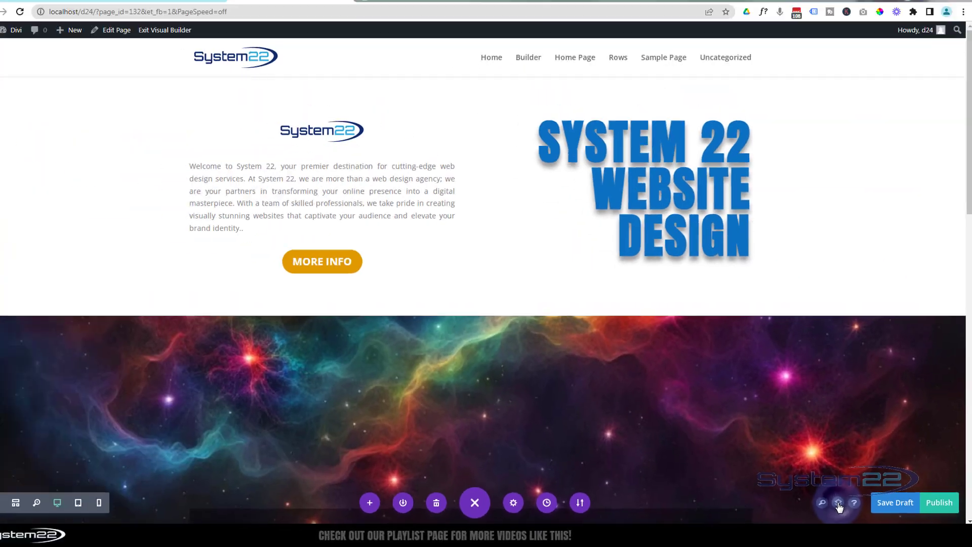
# Step: Reorder the page in the Layers view so the blue three-image section sits directly below the title section
pyautogui.click(427, 369)
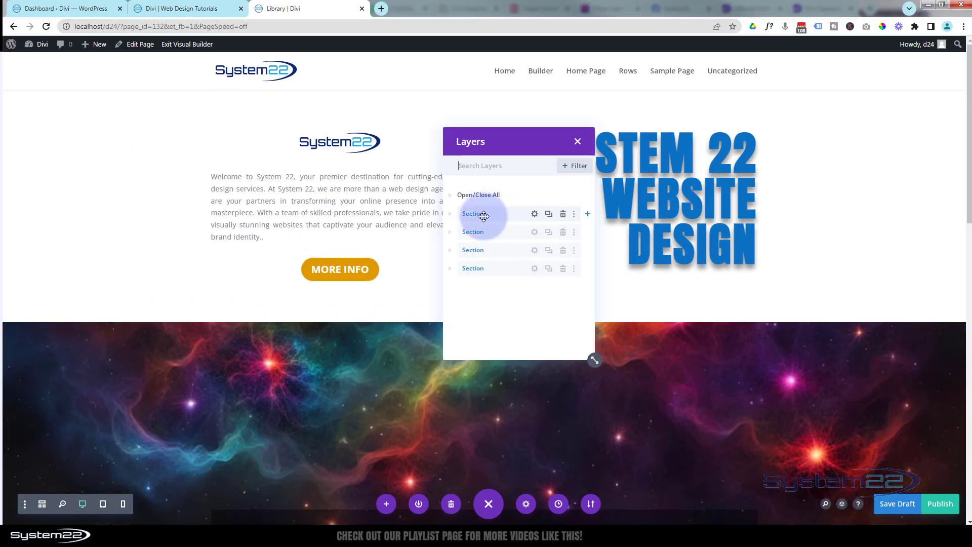
pyautogui.click(450, 214)
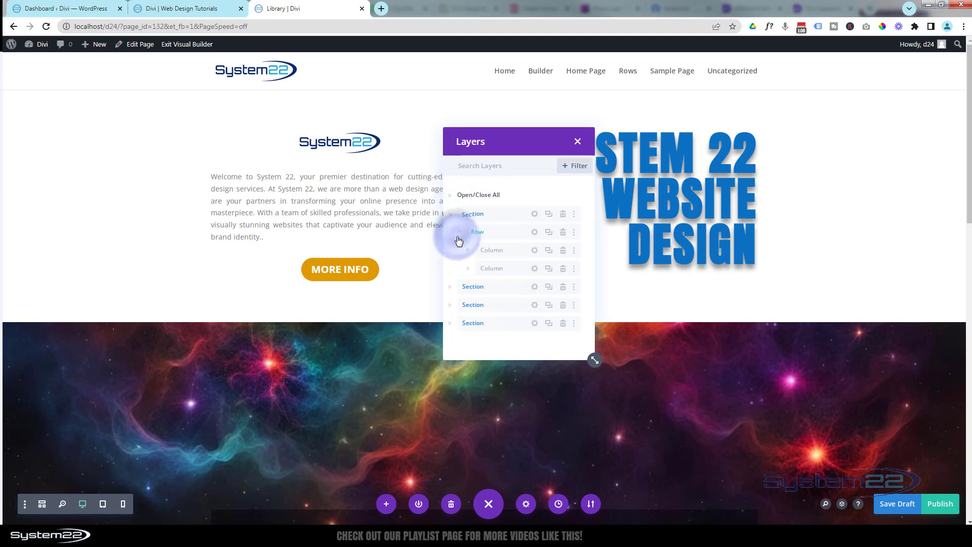
pyautogui.click(451, 215)
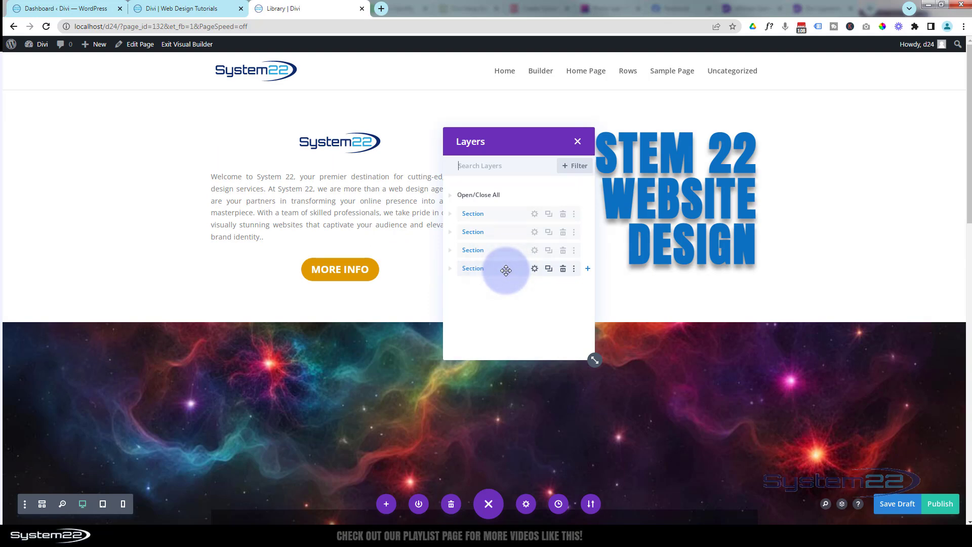
pyautogui.moveTo(506, 269); pyautogui.dragTo(503, 232)
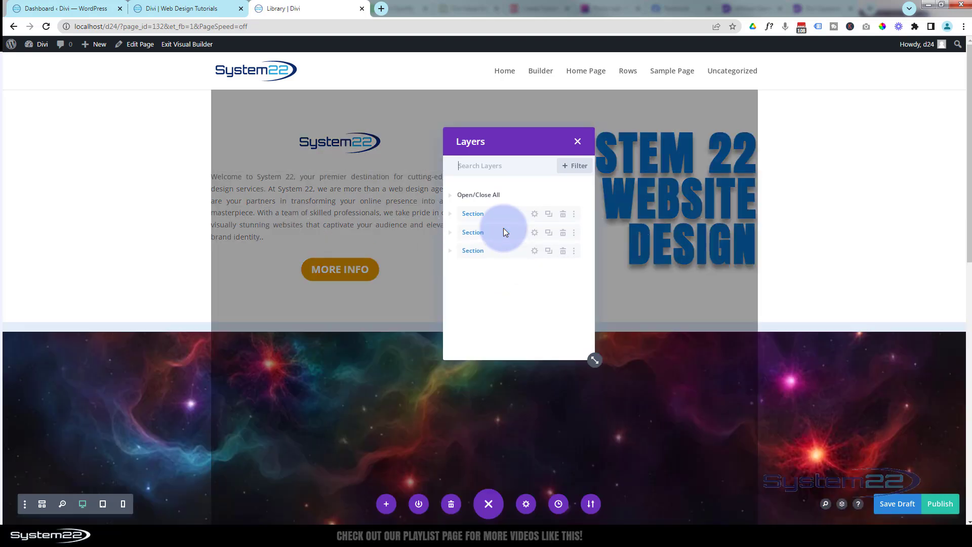
pyautogui.scroll(-2, 361, 314)
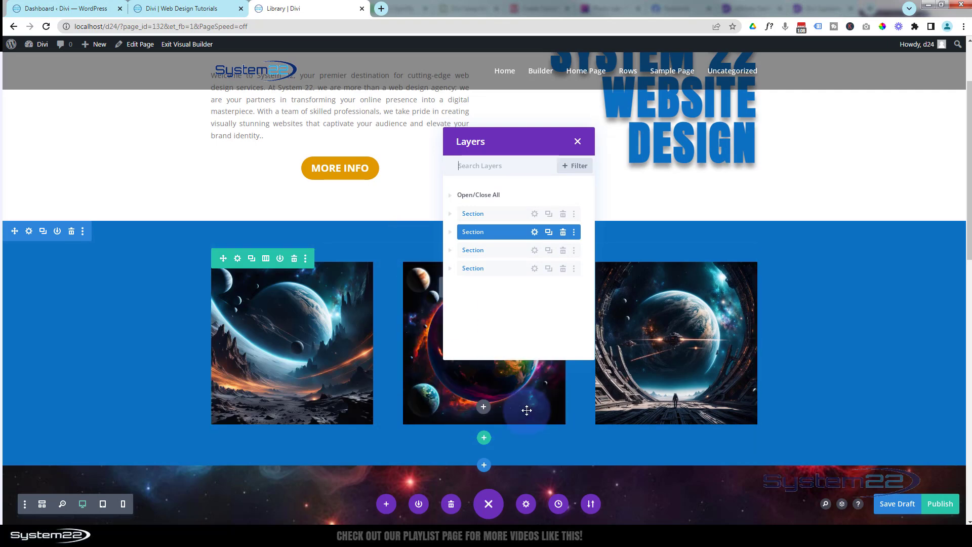
pyautogui.click(578, 142)
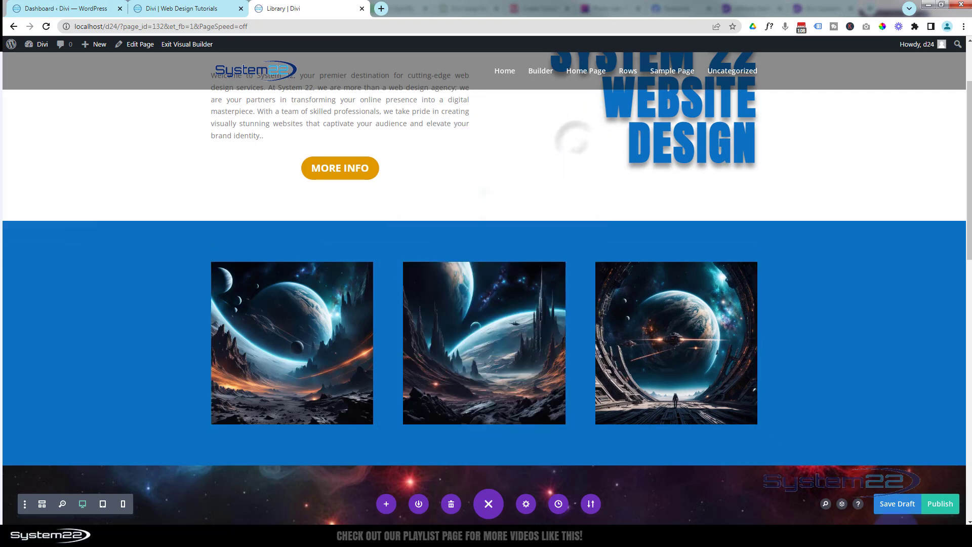
# Step: Save the page as a draft and exit the Visual Builder to review the layout on the front end
pyautogui.click(905, 509)
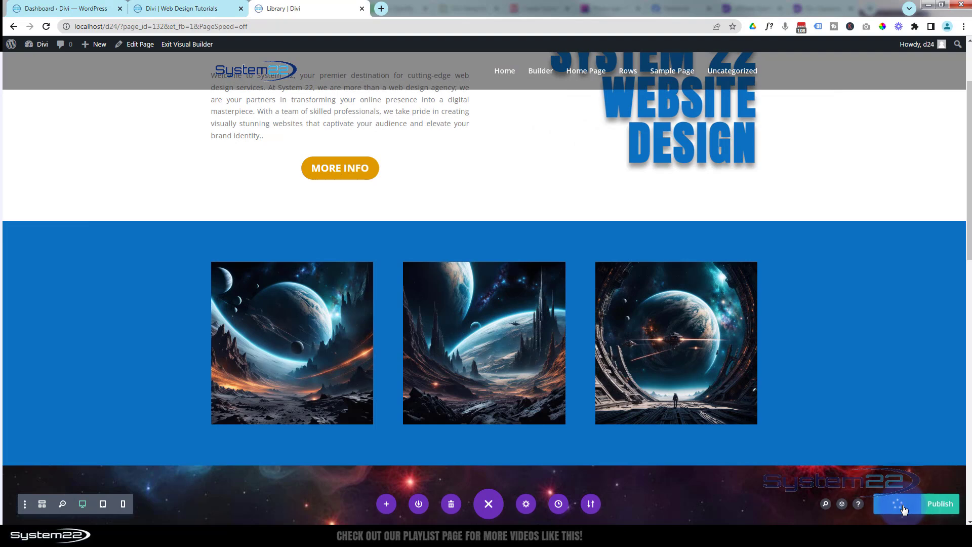
pyautogui.click(201, 45)
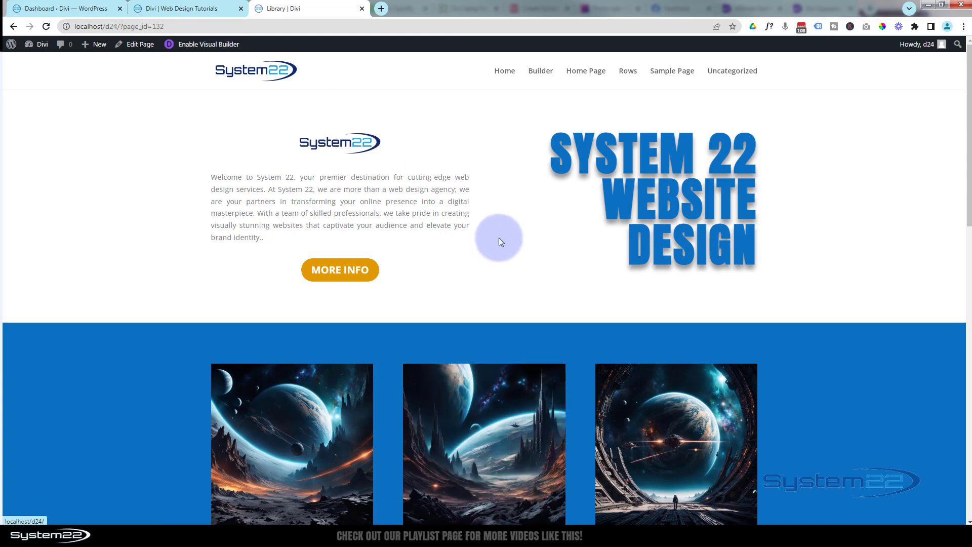
pyautogui.scroll(-10, 497, 236)
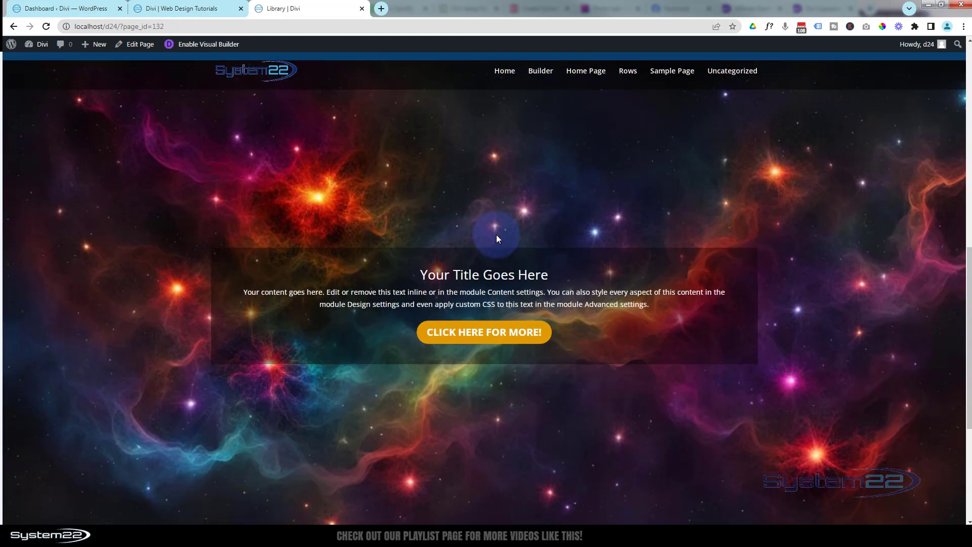
pyautogui.scroll(-1, 496, 235)
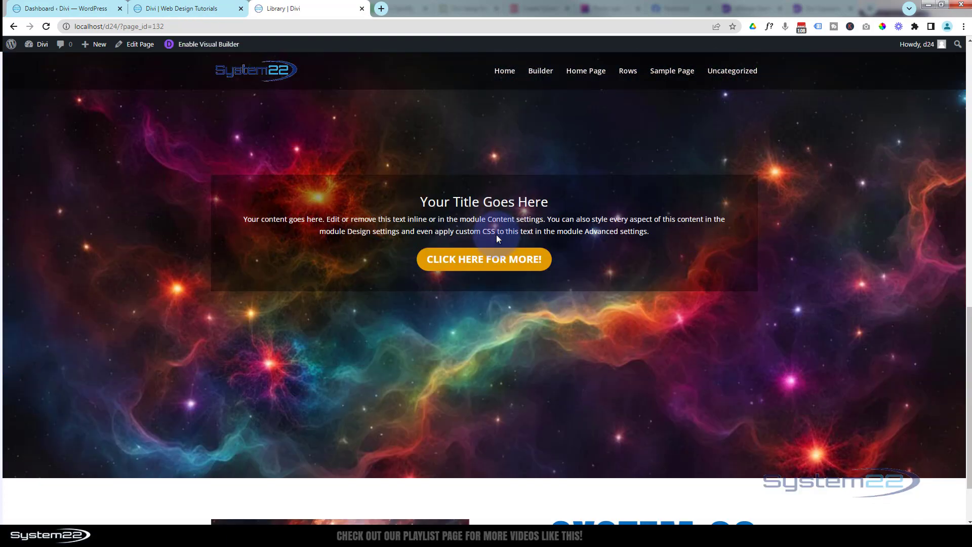
pyautogui.scroll(-3, 497, 238)
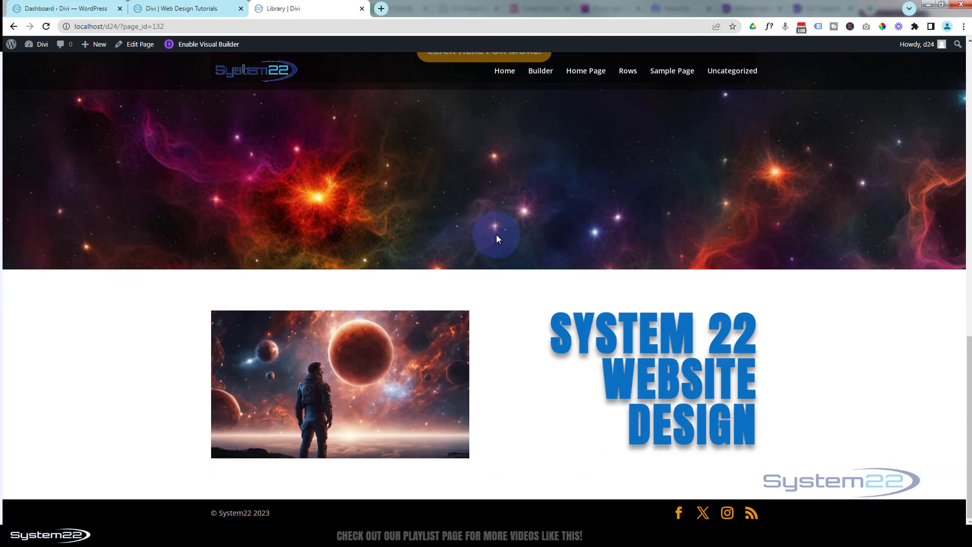
pyautogui.scroll(5, 496, 235)
pyautogui.scroll(6, 496, 235)
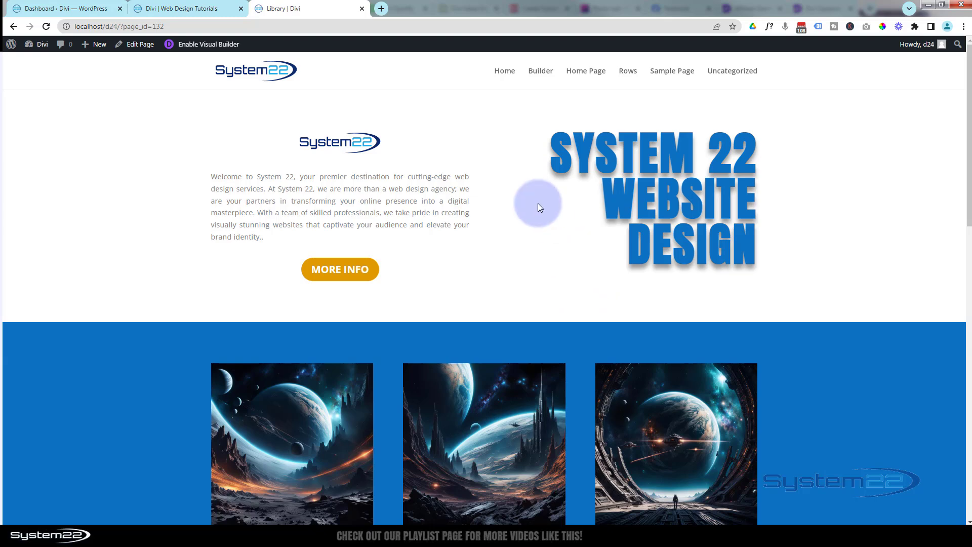
# Step: Open the Divi Library from the WordPress dashboard
pyautogui.click(67, 11)
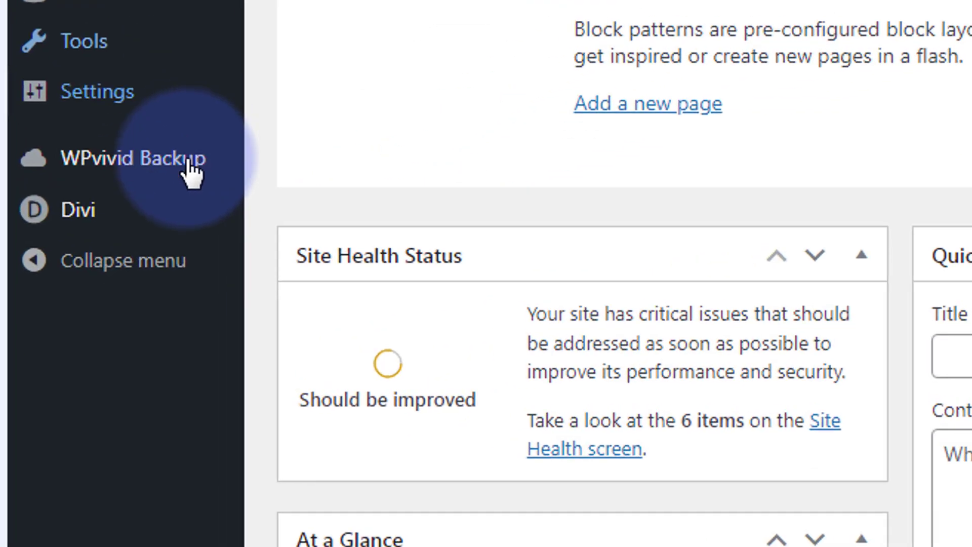
pyautogui.moveTo(121, 213)
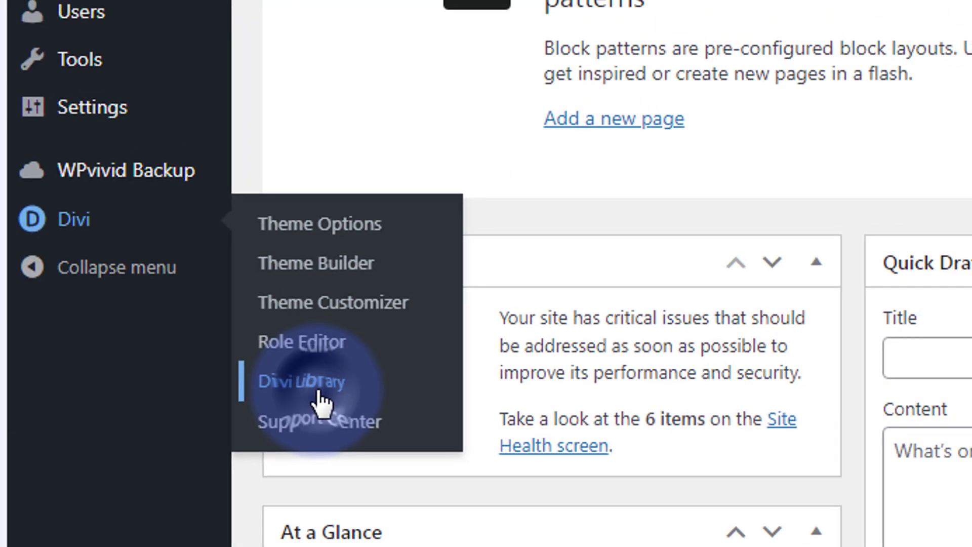
pyautogui.click(364, 398)
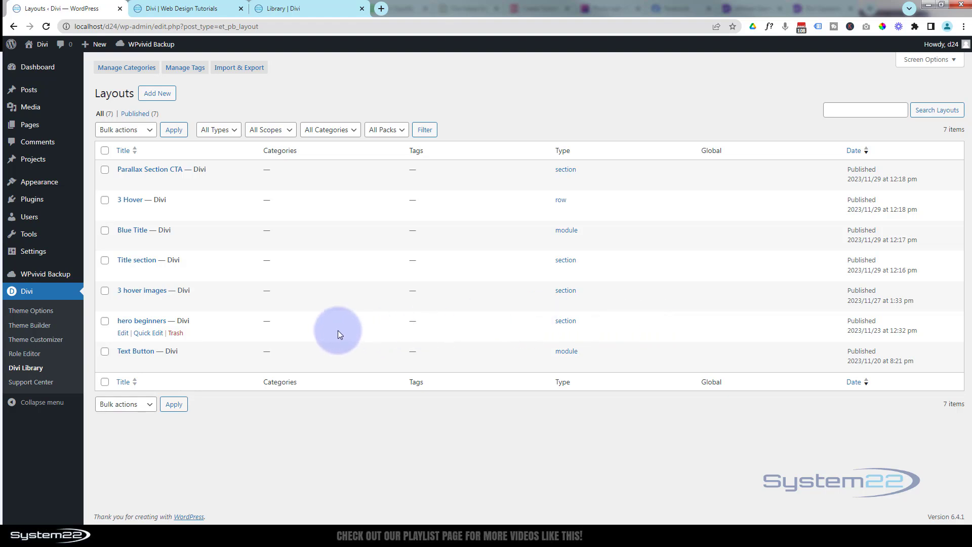
# Step: Export only the "hero beginners" section from the library as a downloaded file named "Divi Hero"
pyautogui.click(105, 321)
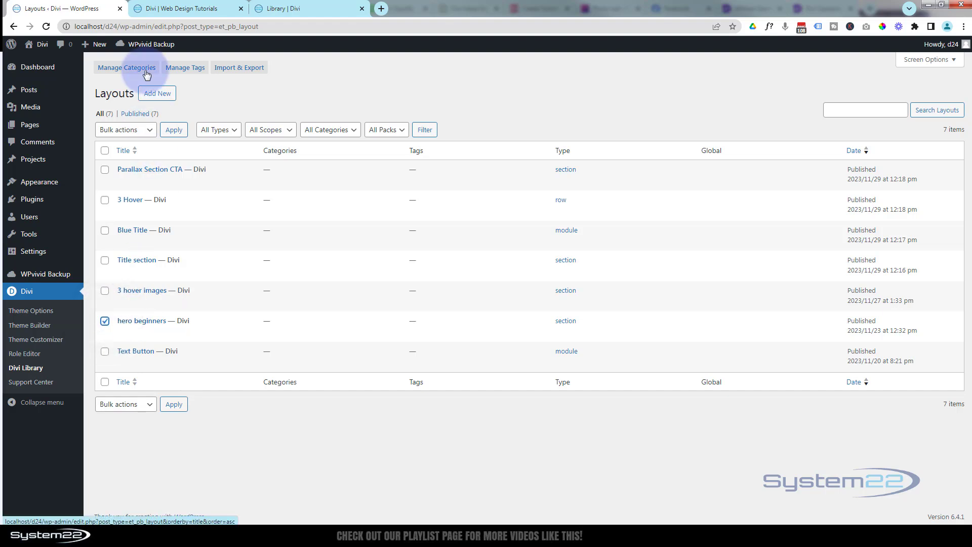
pyautogui.click(242, 70)
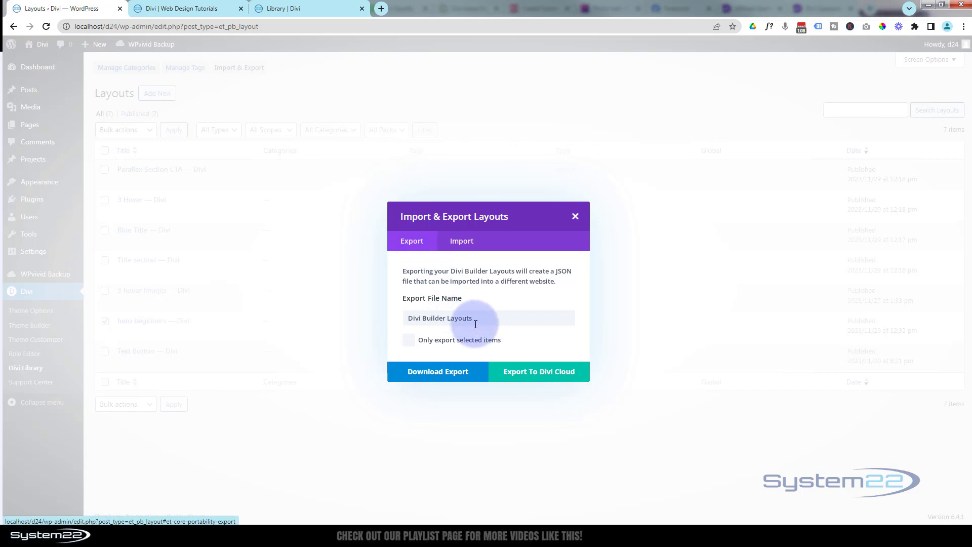
pyautogui.moveTo(477, 321); pyautogui.dragTo(406, 320)
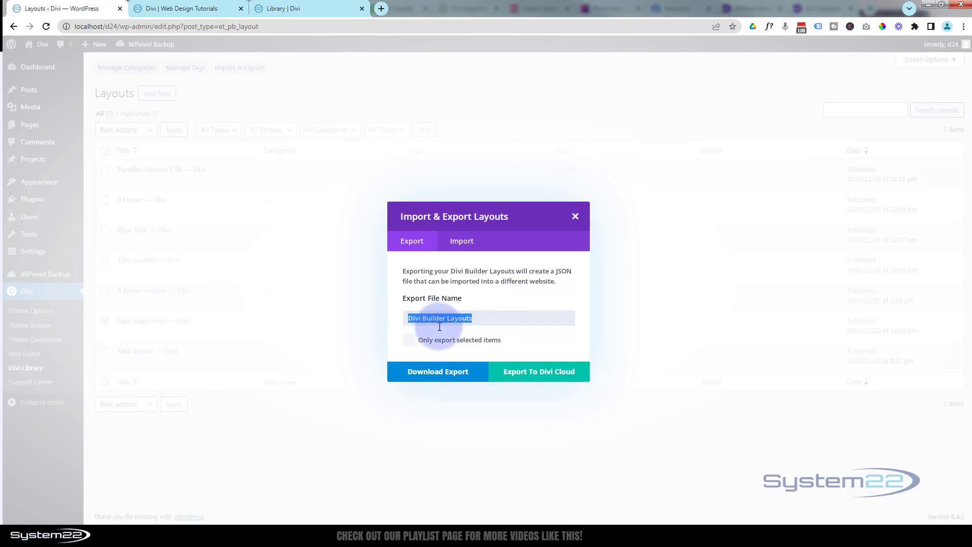
pyautogui.moveTo(475, 317); pyautogui.dragTo(424, 318)
pyautogui.press('BackSpace')
pyautogui.write('Hero')
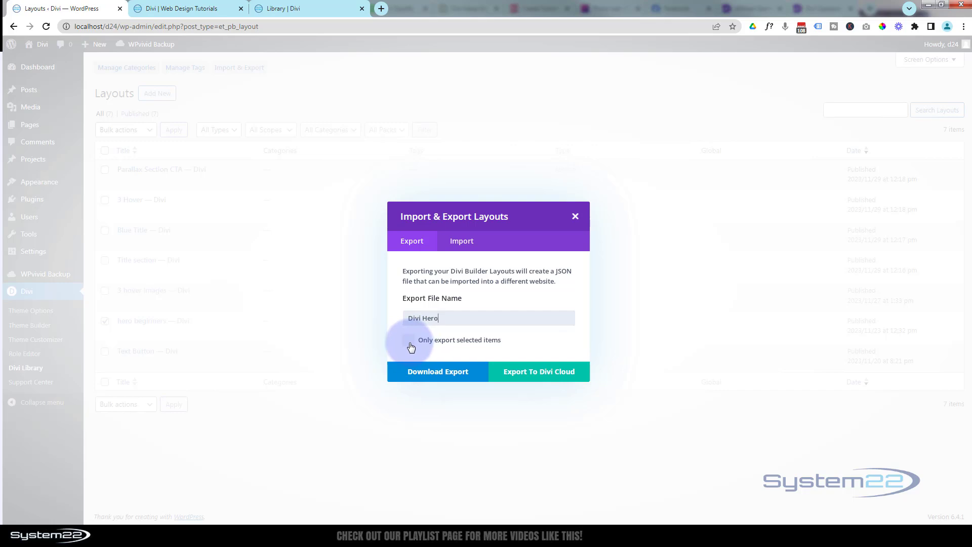
pyautogui.click(410, 346)
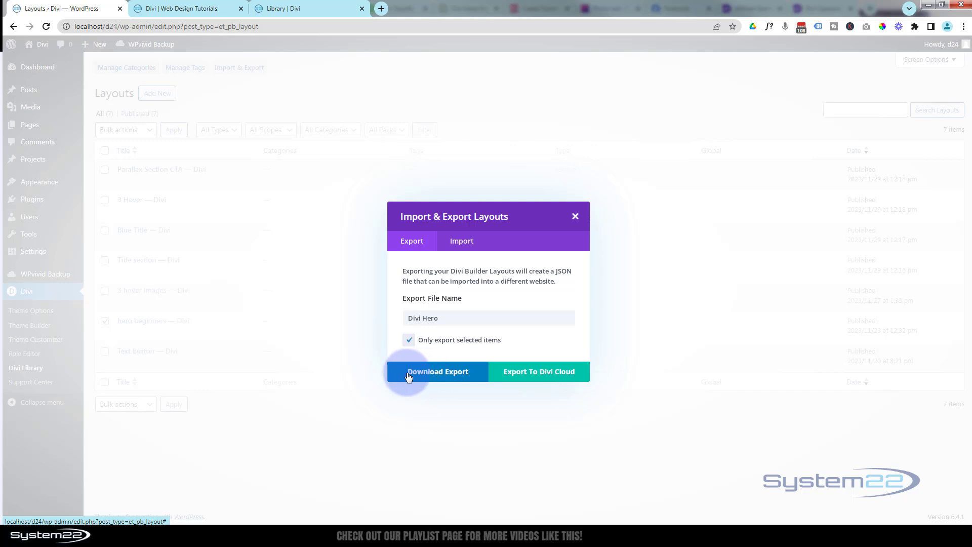
pyautogui.click(437, 375)
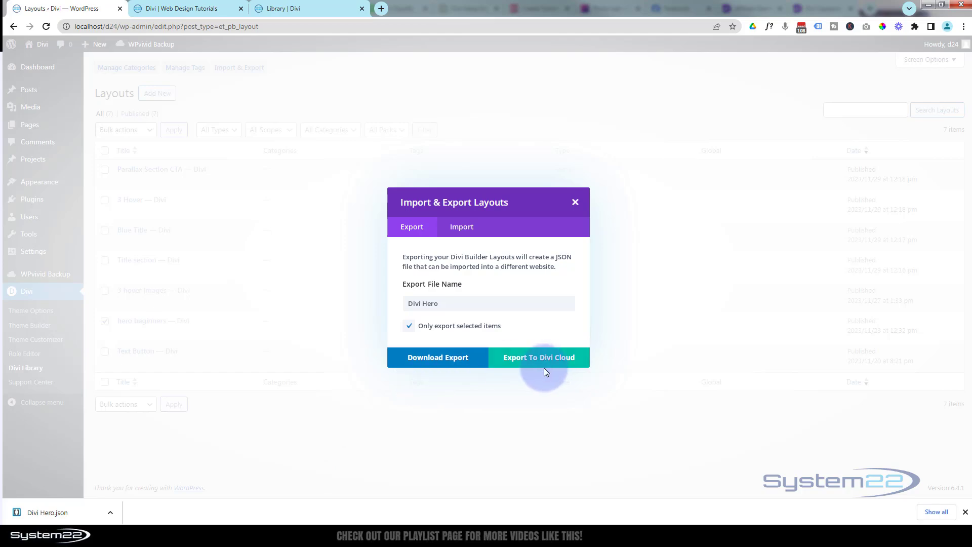
pyautogui.click(575, 202)
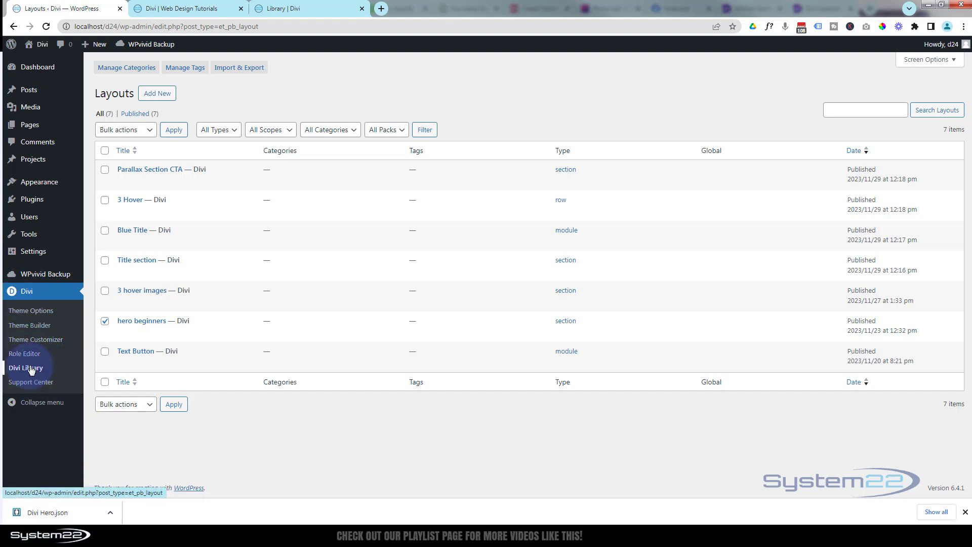
# Step: Look at the library's import options with the exported Divi Hero.json file, without importing it
pyautogui.click(245, 70)
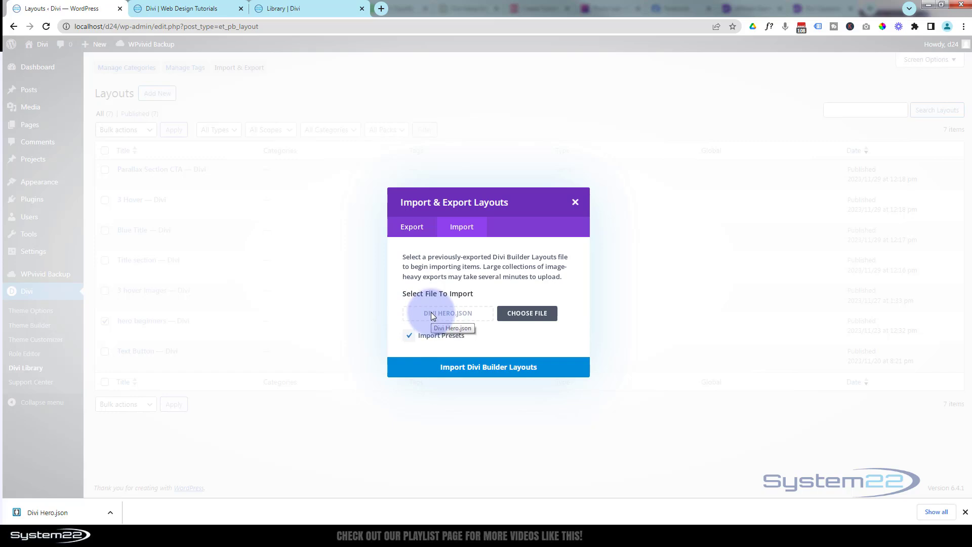
pyautogui.click(576, 204)
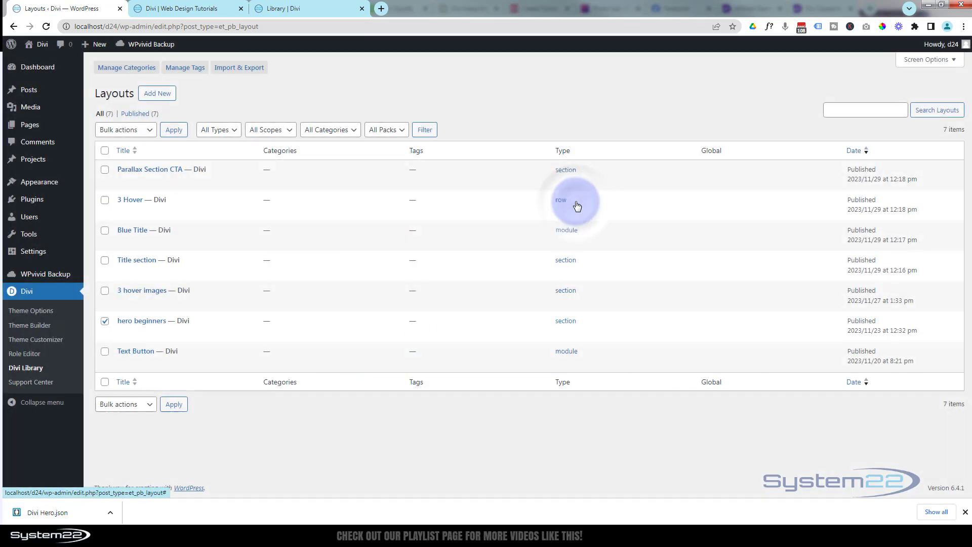
# Step: Return to the Library page and look over its full layout from the title section to the footer
pyautogui.click(302, 7)
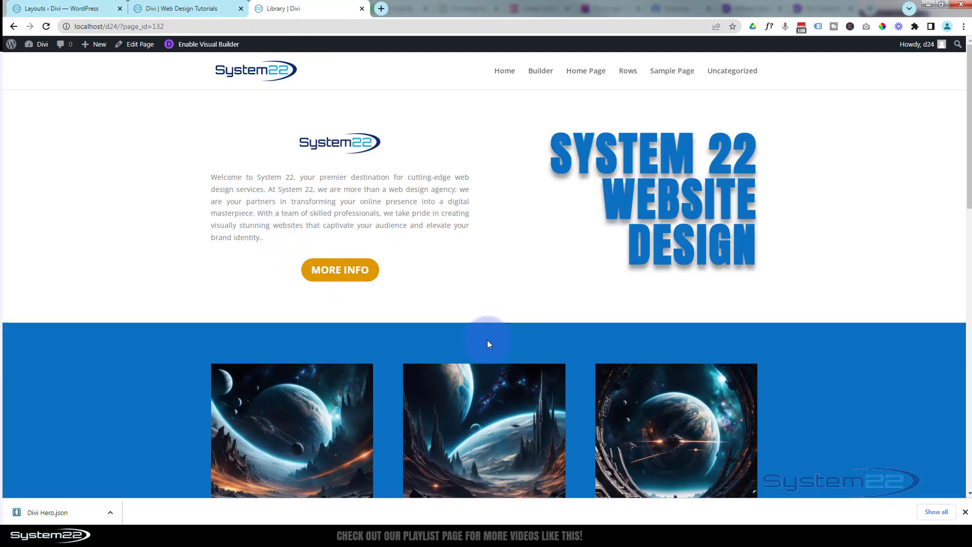
pyautogui.scroll(-3, 488, 339)
pyautogui.scroll(-6, 488, 344)
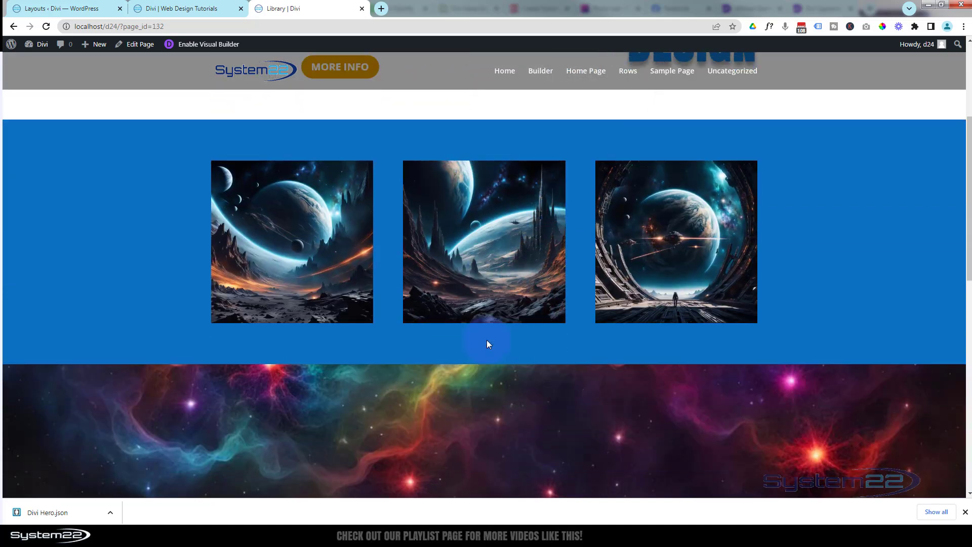
pyautogui.scroll(-5, 487, 342)
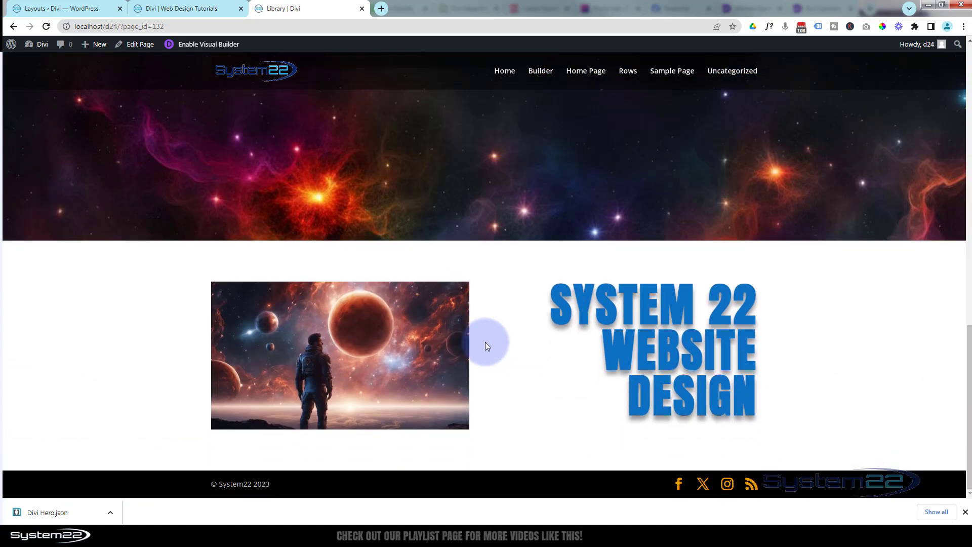
pyautogui.scroll(9, 486, 346)
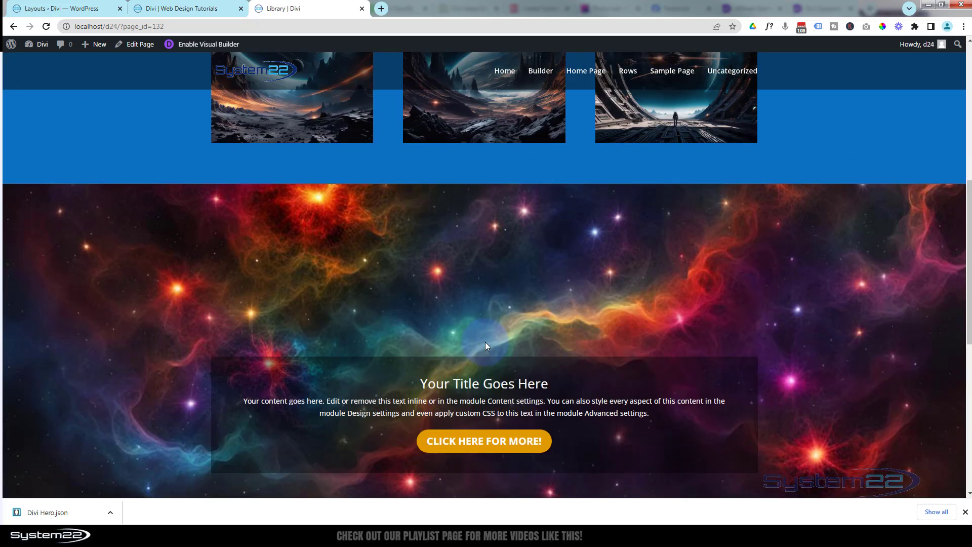
pyautogui.scroll(8, 485, 346)
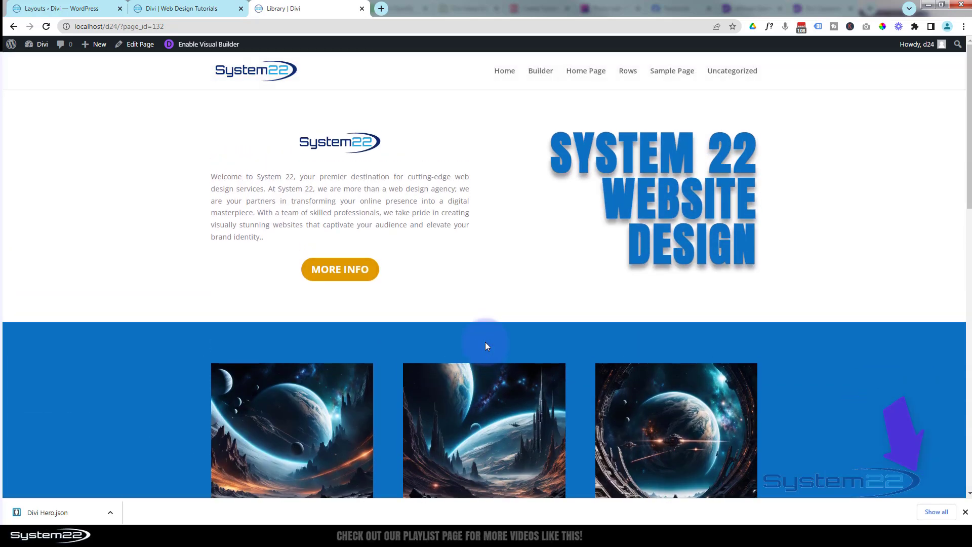